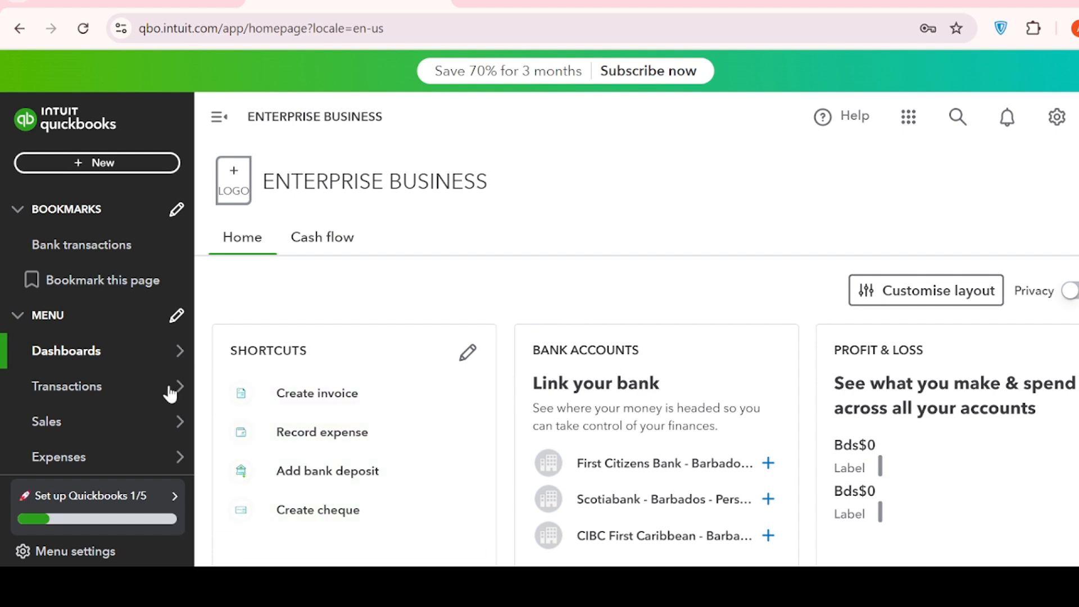
# Create a new sales receipt and look over its customer, payment and line-item fields
pyautogui.moveTo(87, 423)
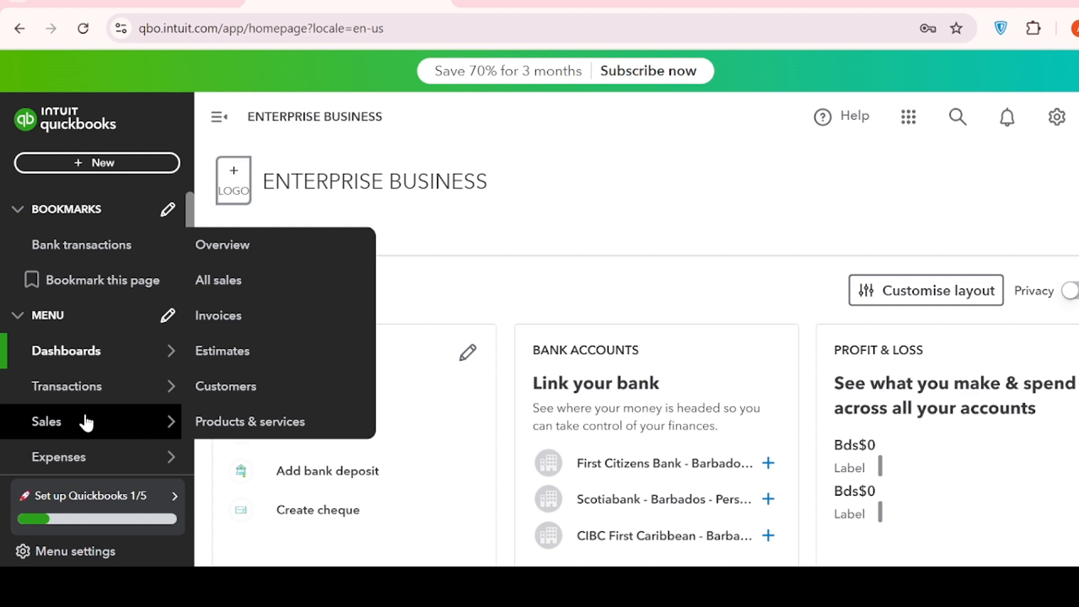
pyautogui.click(127, 163)
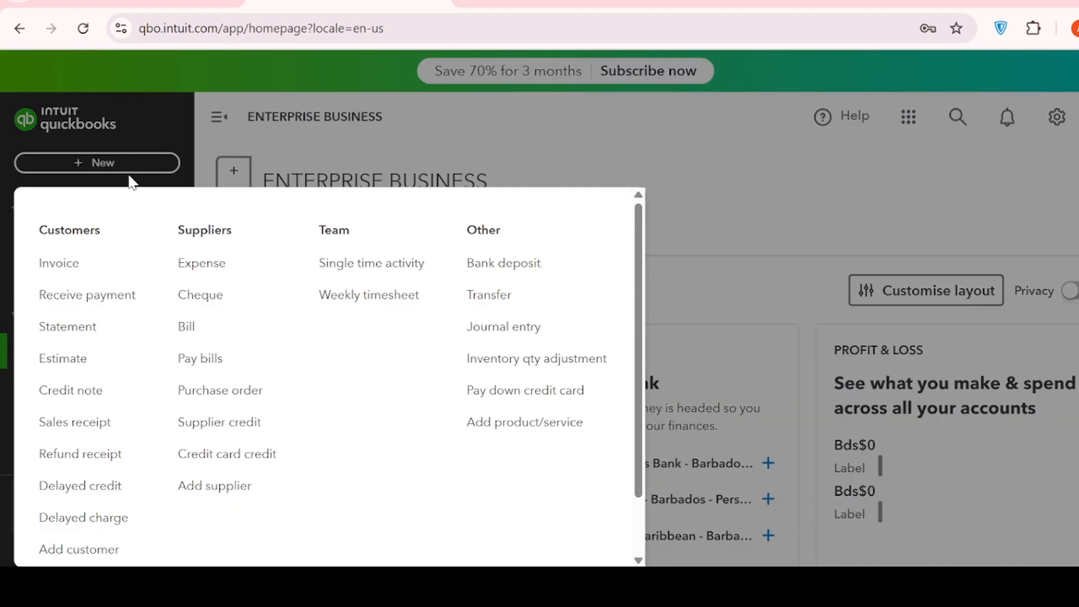
pyautogui.click(126, 432)
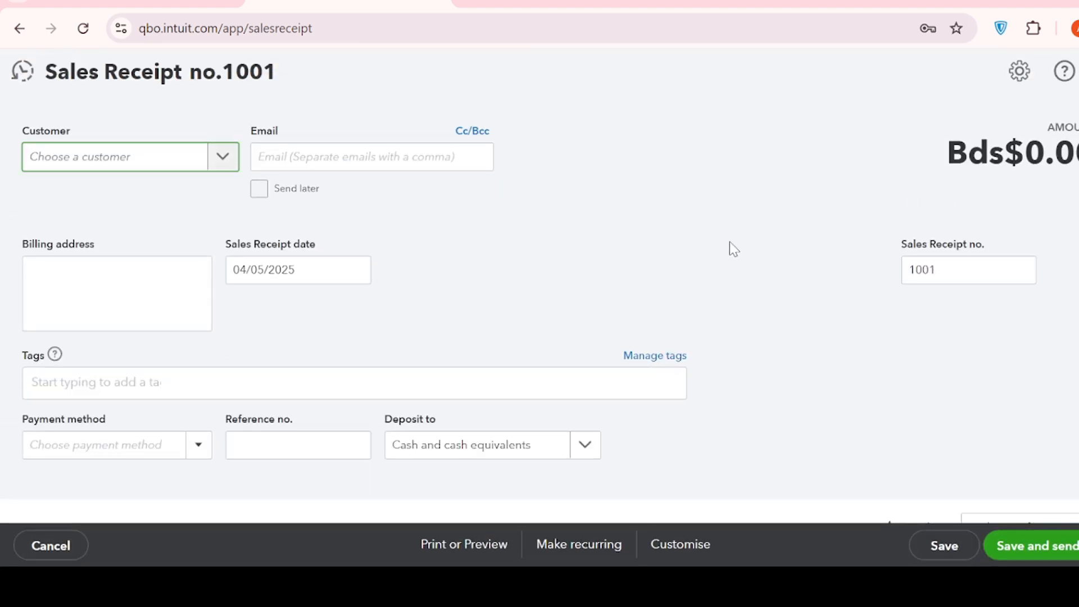
pyautogui.scroll(-2, 731, 245)
pyautogui.scroll(2, 731, 246)
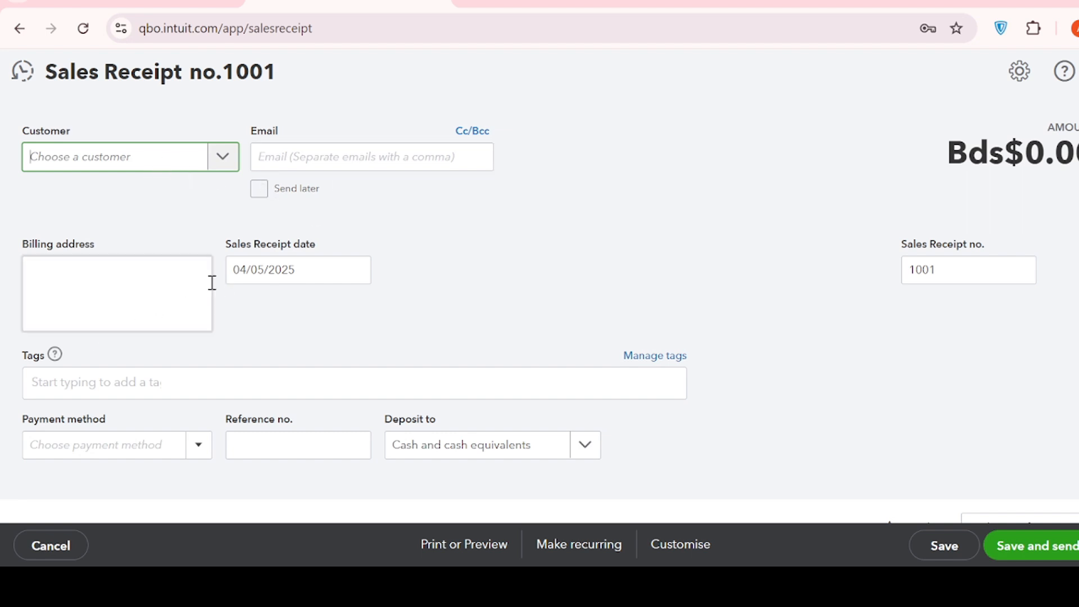
pyautogui.scroll(-3, 338, 296)
pyautogui.scroll(-5, 337, 297)
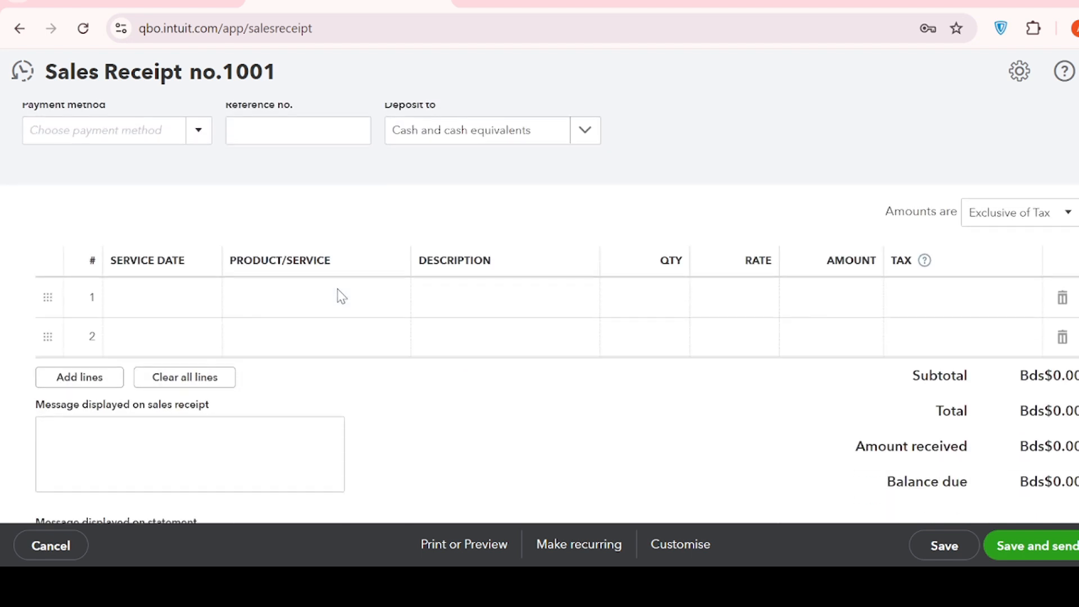
pyautogui.scroll(4, 466, 293)
pyautogui.scroll(4, 478, 294)
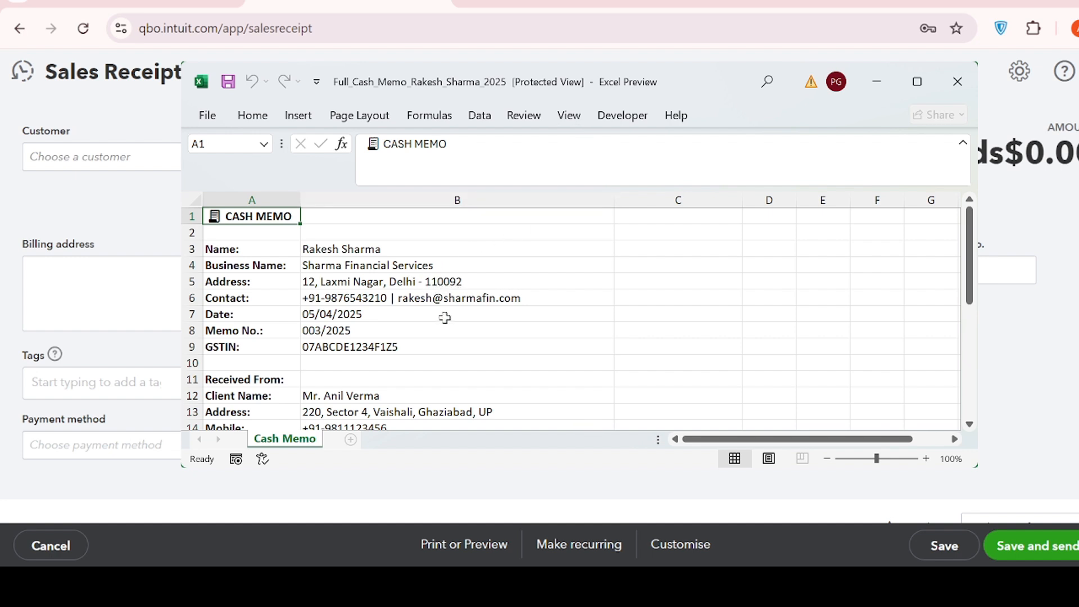
# Review the cash memo in Excel for its date, client, service charges, VAT and payment mode, and return to the sales receipt
pyautogui.scroll(-1, 444, 319)
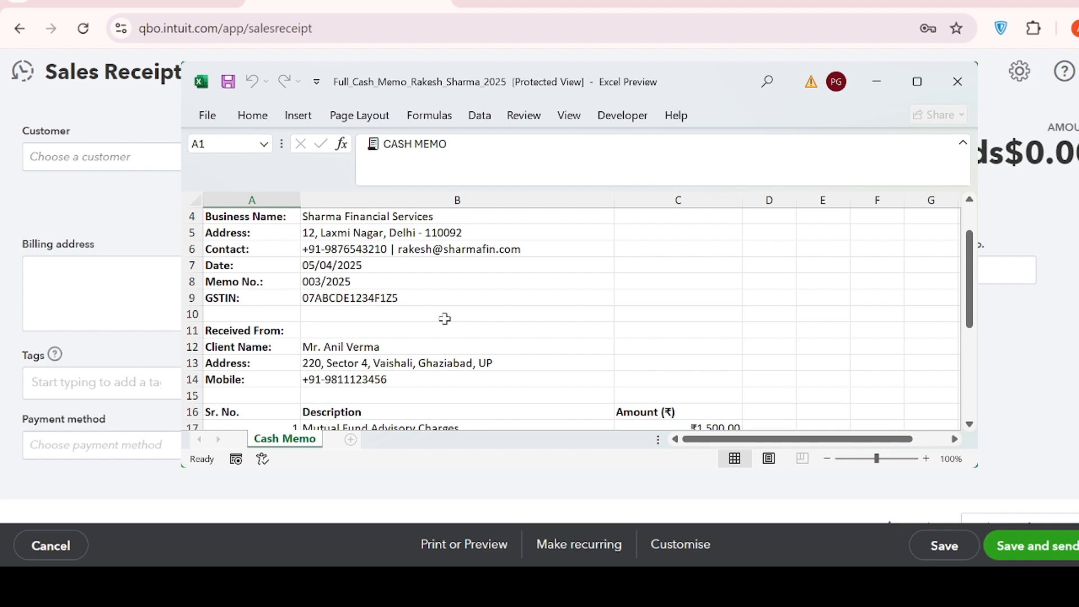
pyautogui.scroll(-2, 444, 319)
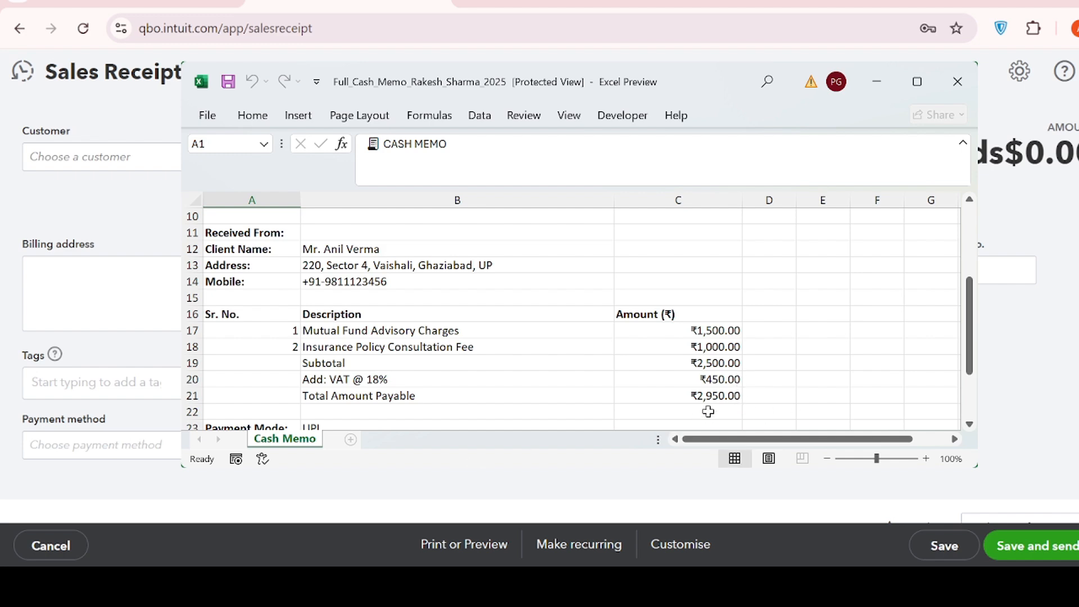
pyautogui.scroll(-1, 664, 387)
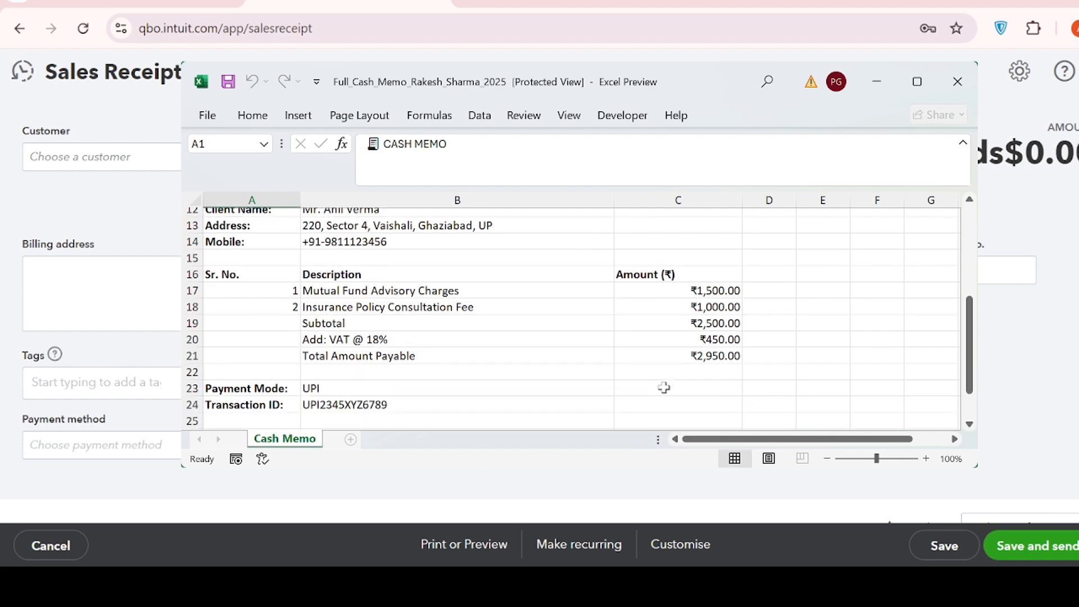
pyautogui.scroll(-1, 664, 388)
pyautogui.scroll(5, 664, 387)
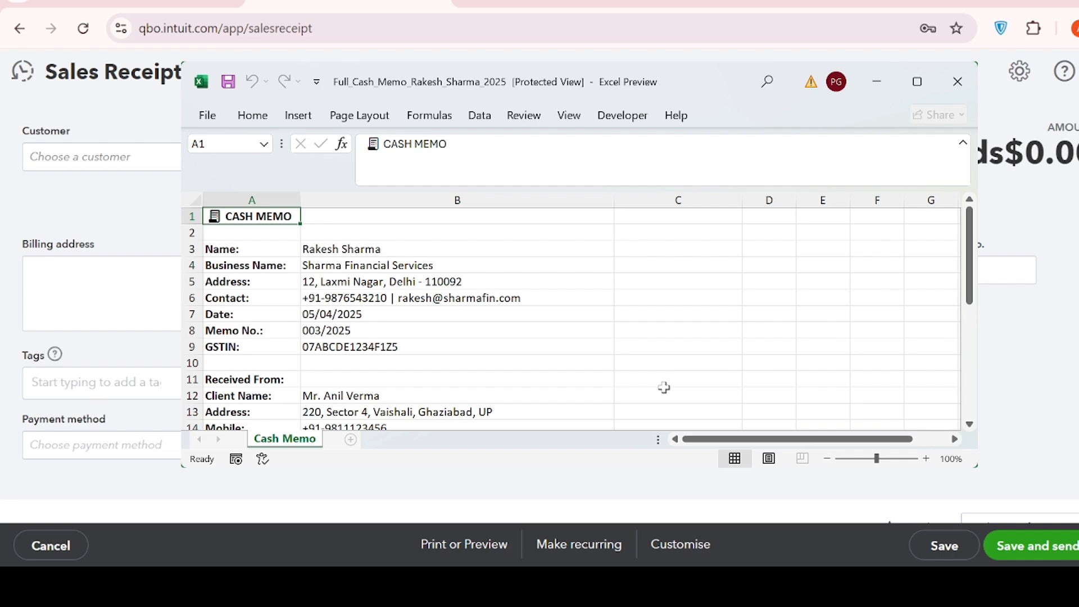
pyautogui.scroll(-2, 664, 387)
pyautogui.scroll(-1, 664, 388)
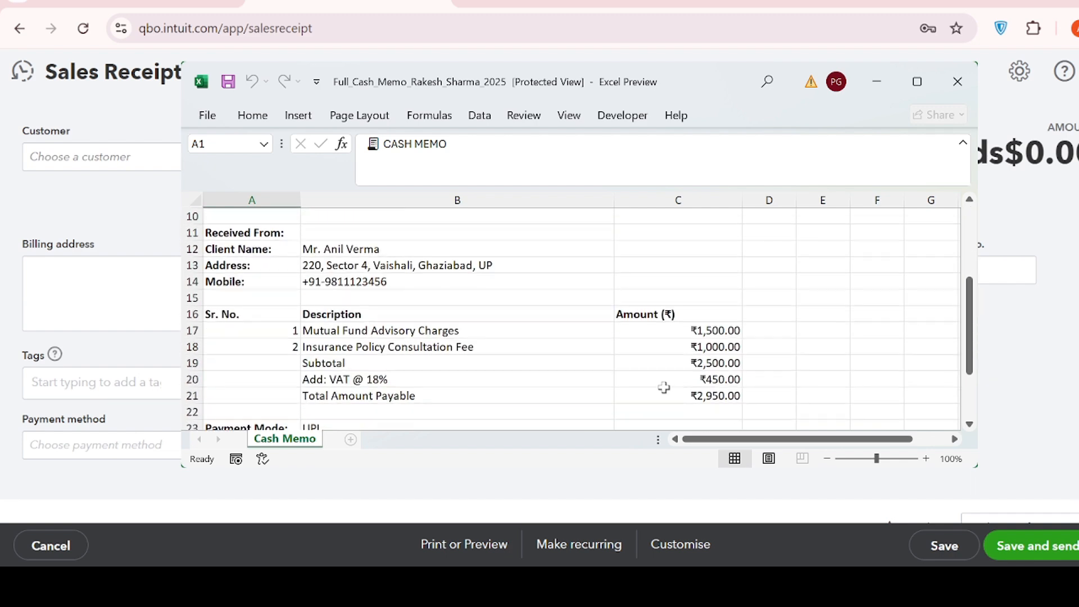
pyautogui.scroll(-1, 510, 390)
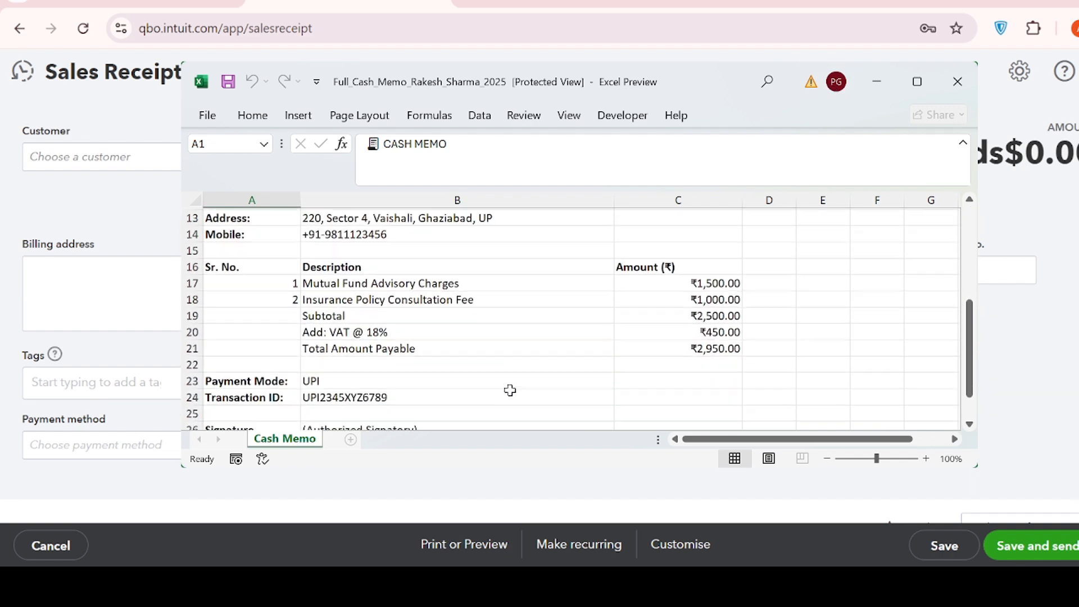
pyautogui.scroll(-2, 510, 390)
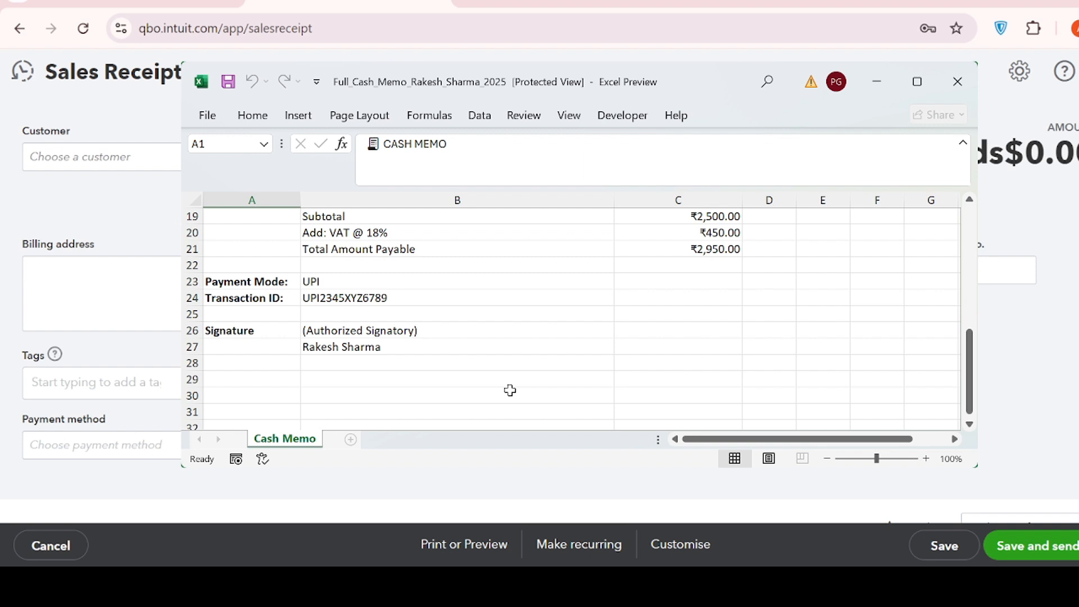
pyautogui.scroll(6, 509, 390)
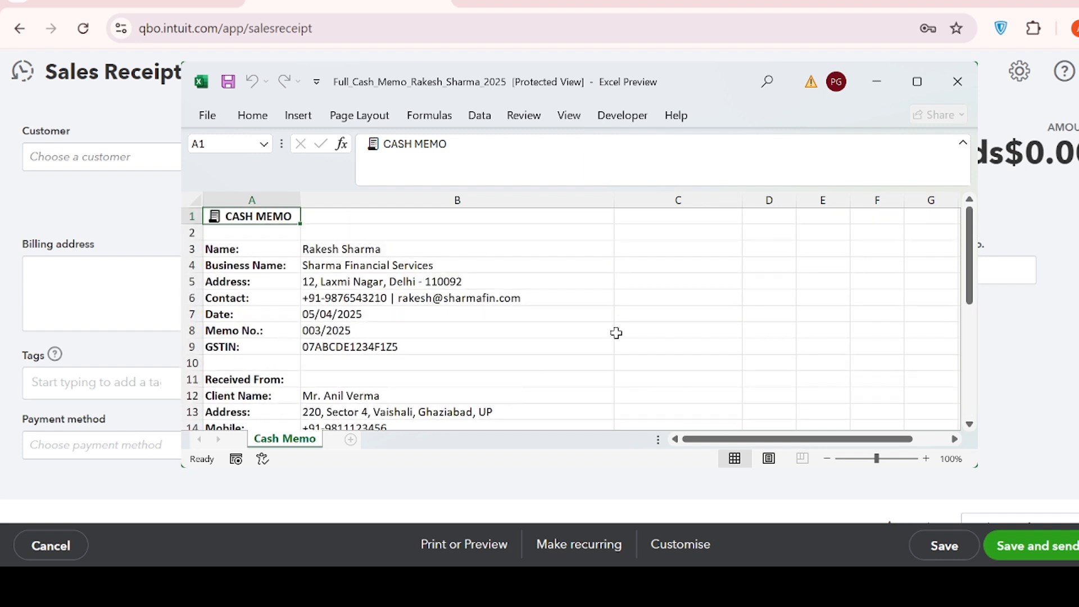
pyautogui.click(877, 85)
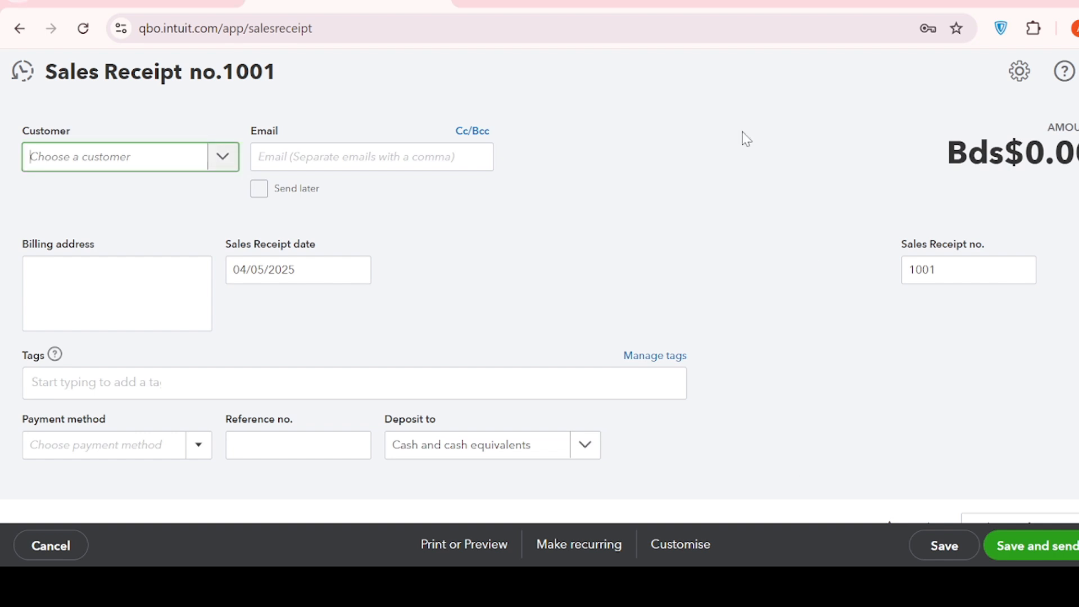
# Add a new customer with the full name as display name, save it, and use it as the sales receipt's customer
pyautogui.click(52, 159)
pyautogui.click(83, 194)
pyautogui.click(166, 164)
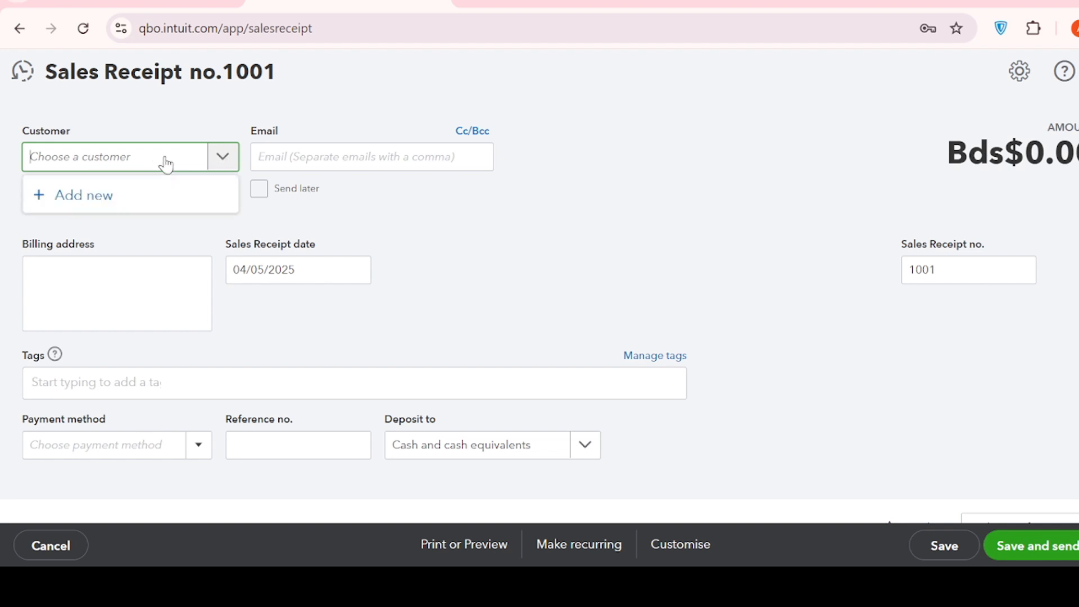
pyautogui.click(76, 211)
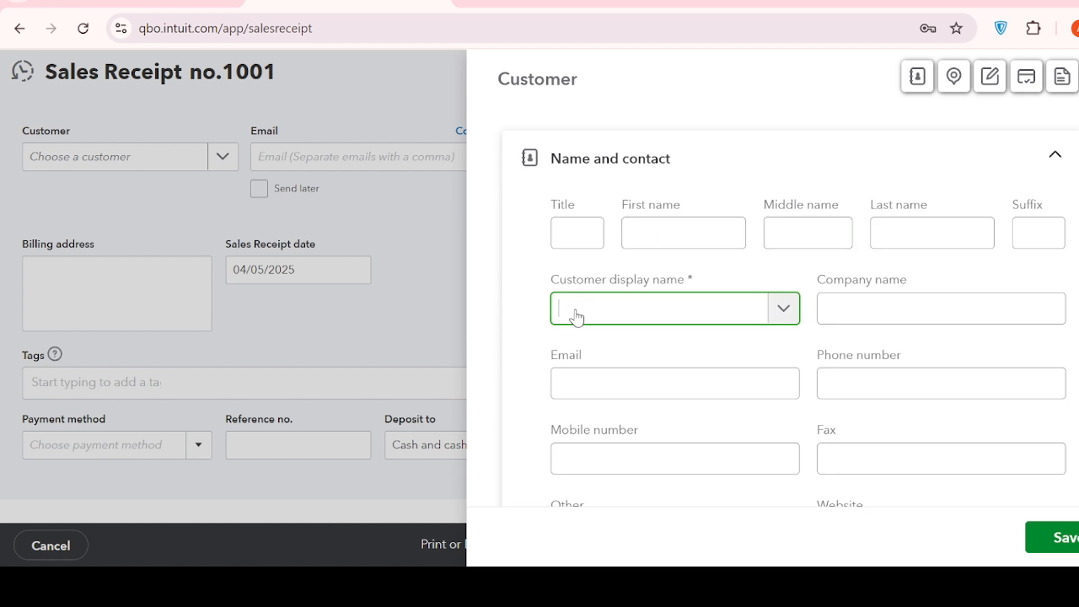
pyautogui.scroll(-9, 834, 366)
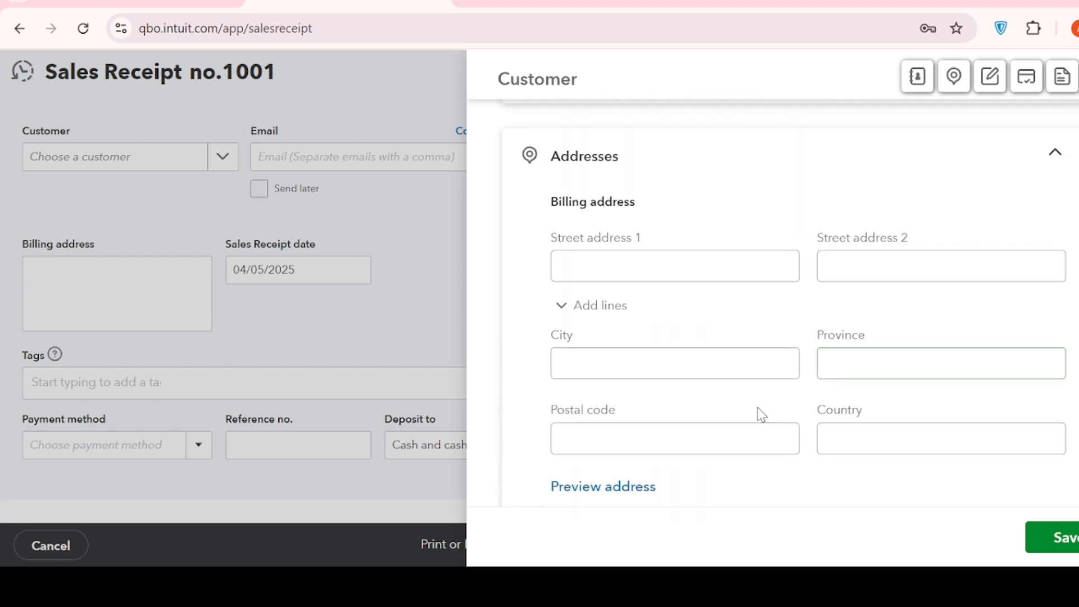
pyautogui.click(1066, 542)
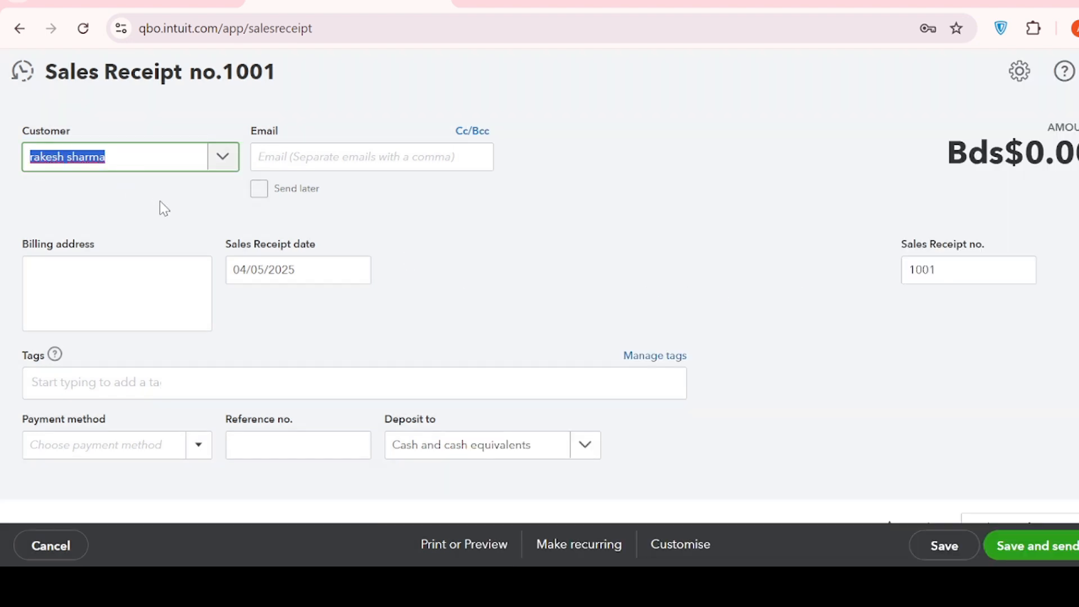
pyautogui.click(160, 201)
pyautogui.click(363, 159)
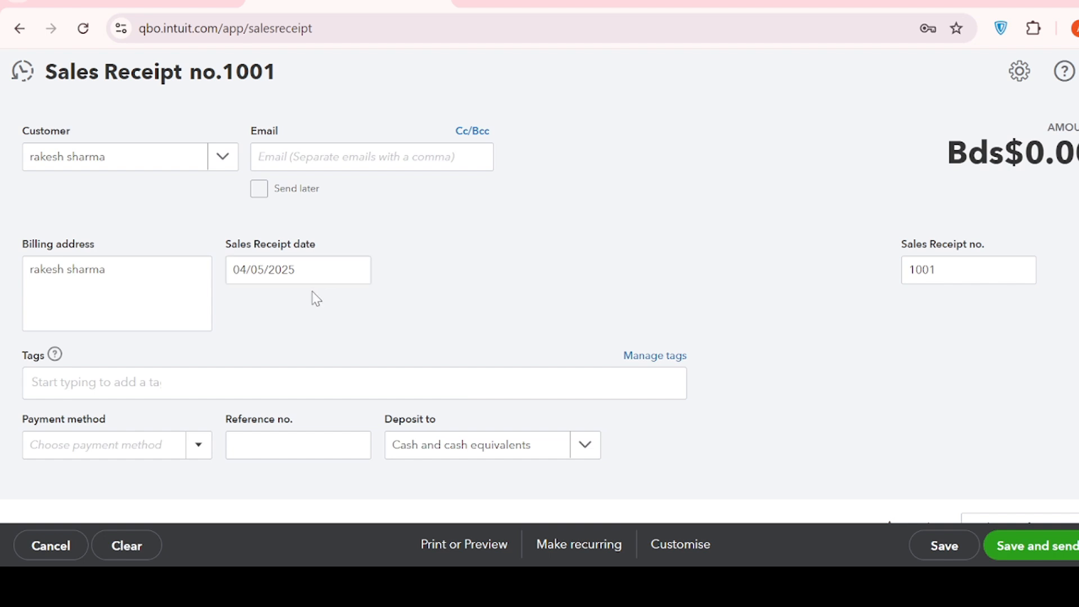
# Check the date on the Excel cash memo against the sales receipt date in its calendar
pyautogui.scroll(-3, 313, 292)
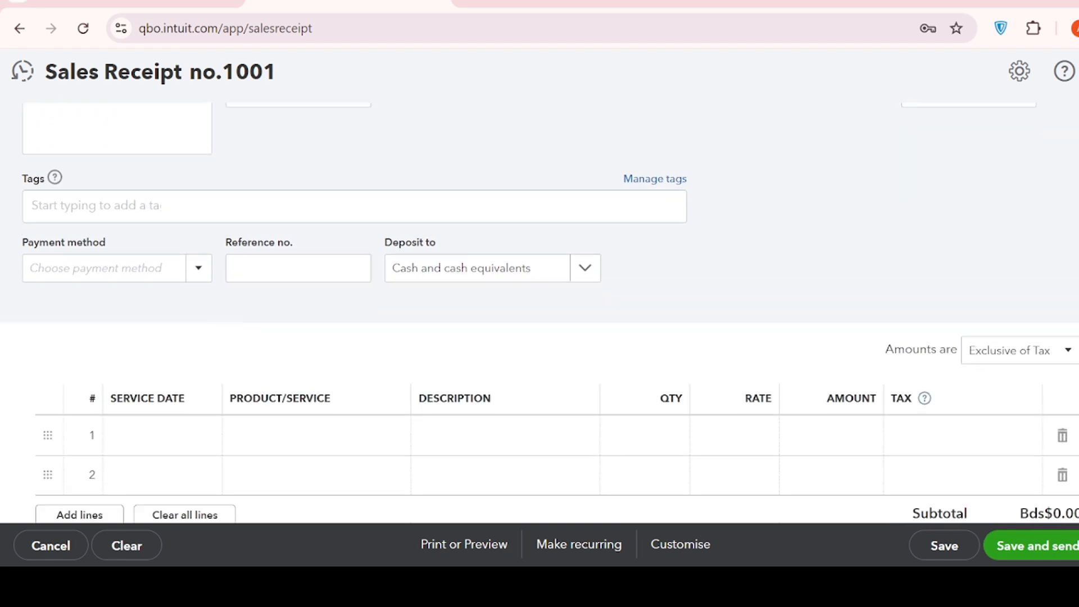
pyautogui.hotkey('alt', 'Tab')
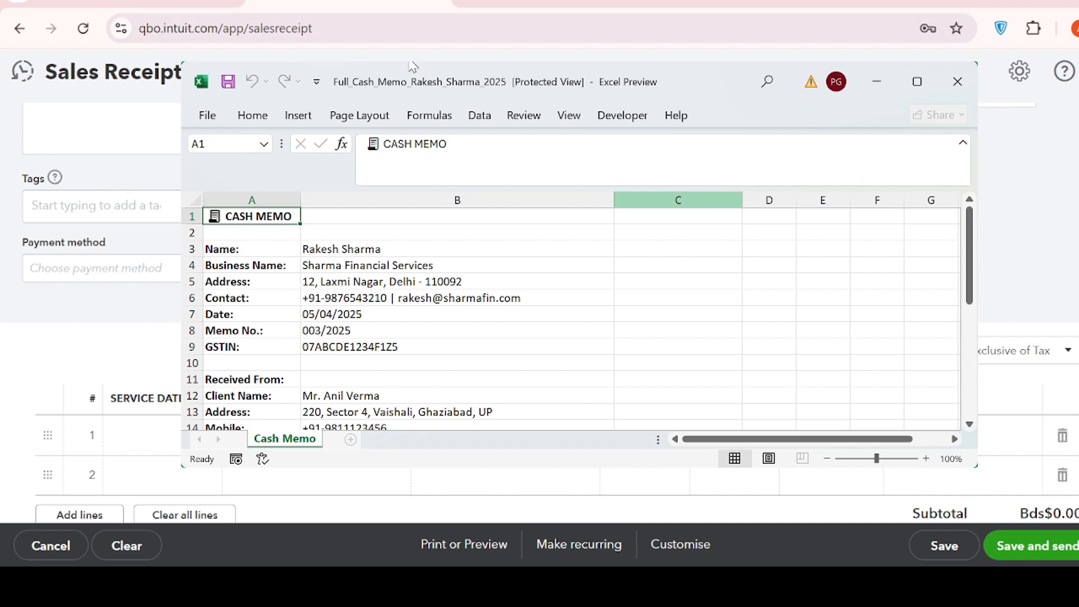
pyautogui.scroll(3, 435, 58)
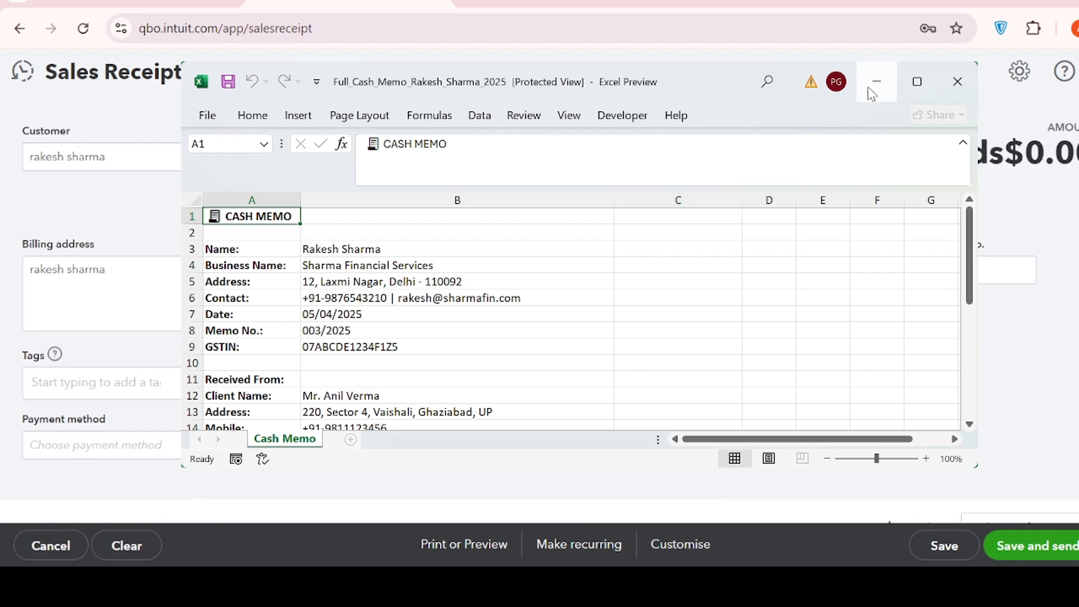
pyautogui.click(875, 83)
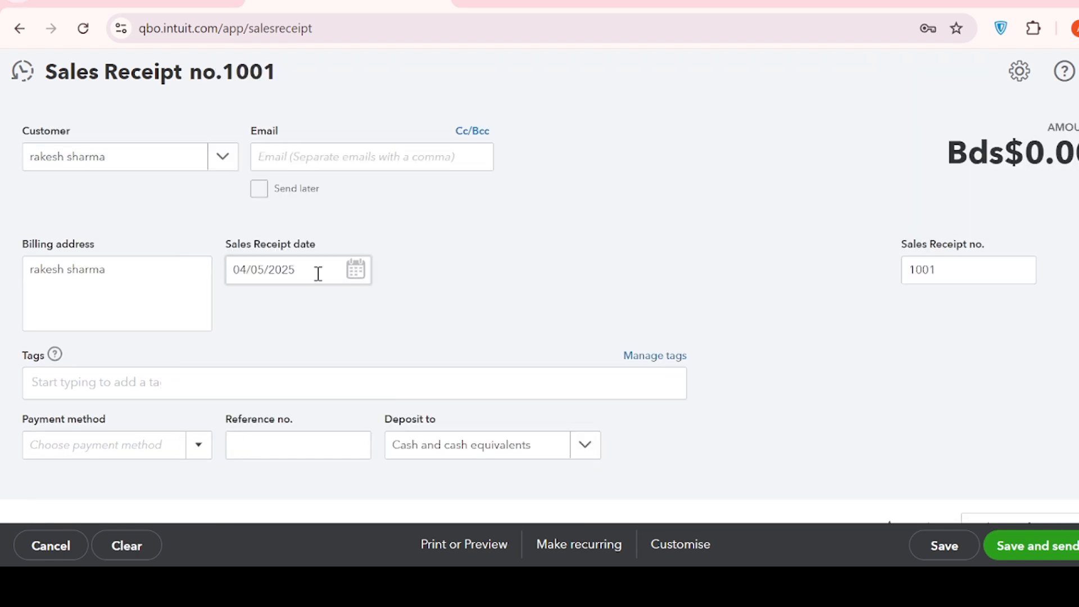
pyautogui.click(356, 271)
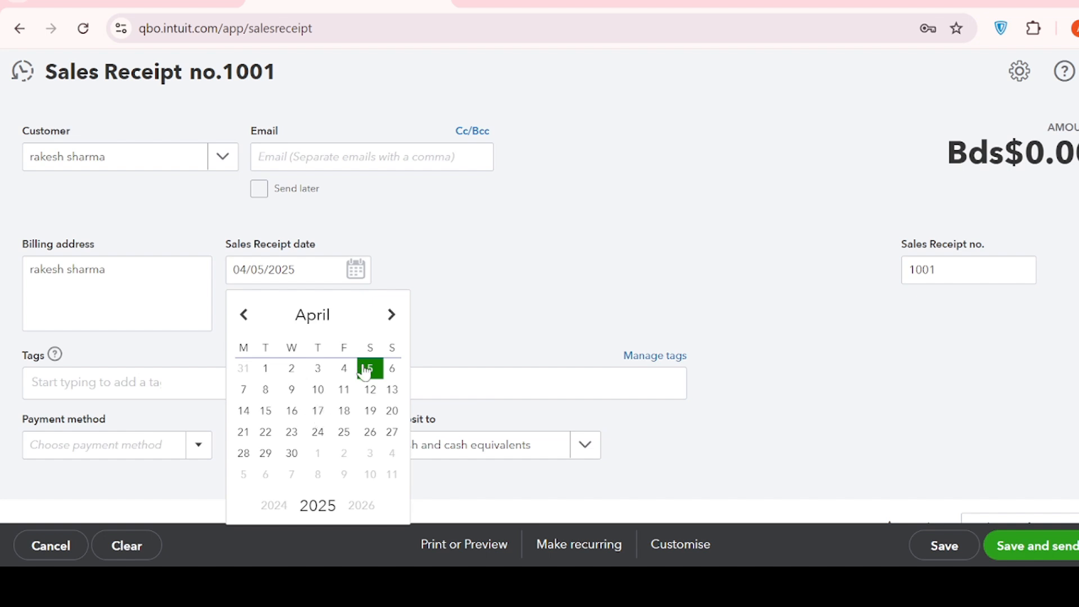
pyautogui.click(531, 246)
# Set the sales receipt's payment method to Cash
pyautogui.scroll(-3, 406, 342)
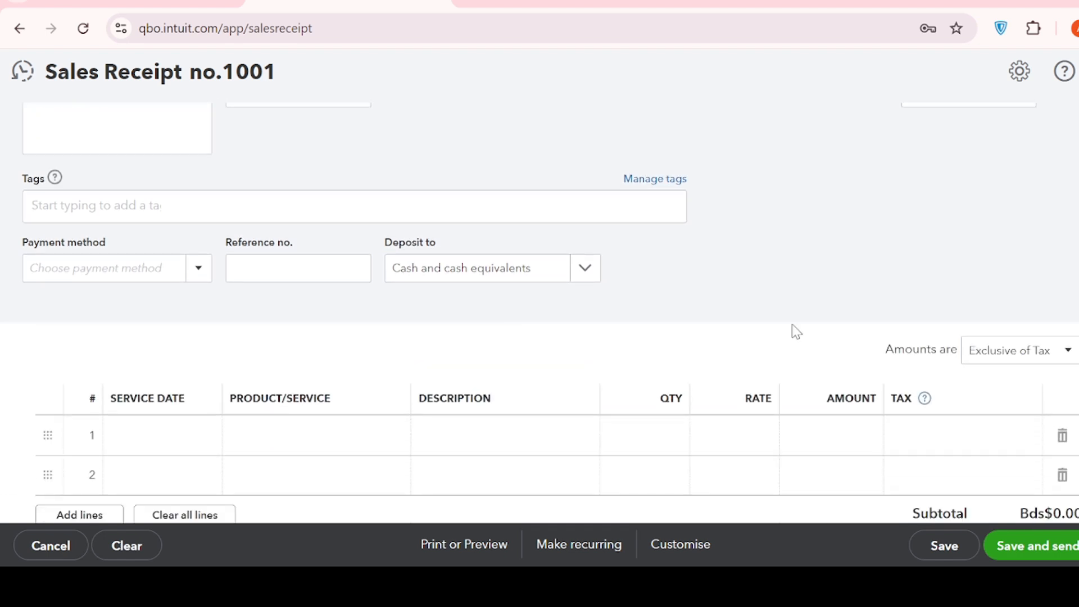
pyautogui.click(199, 272)
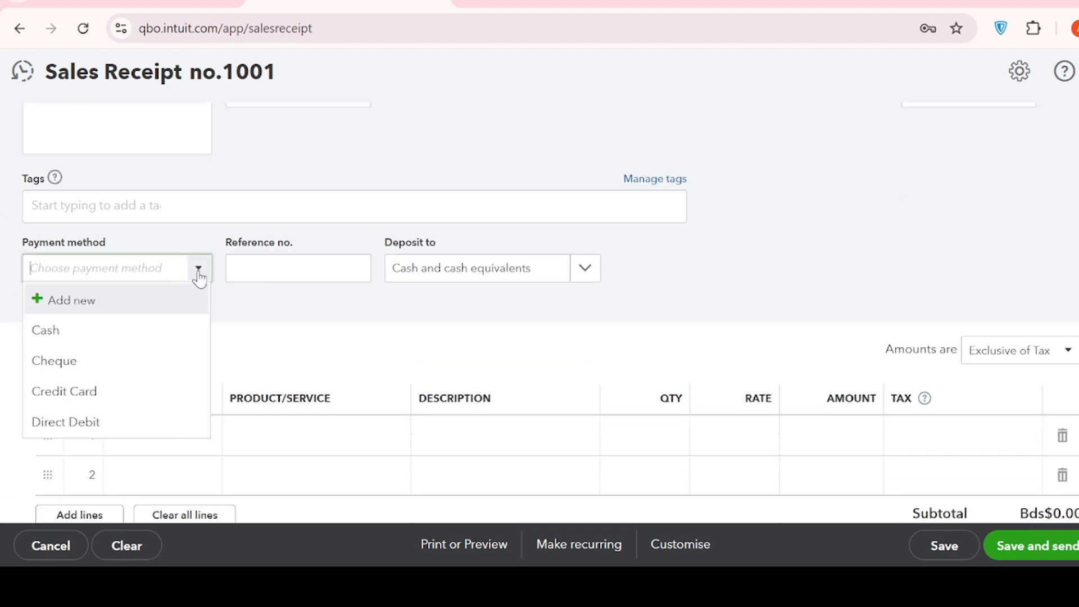
pyautogui.click(138, 328)
# Set the service date of the first line item to 04/05/2025
pyautogui.scroll(-3, 471, 299)
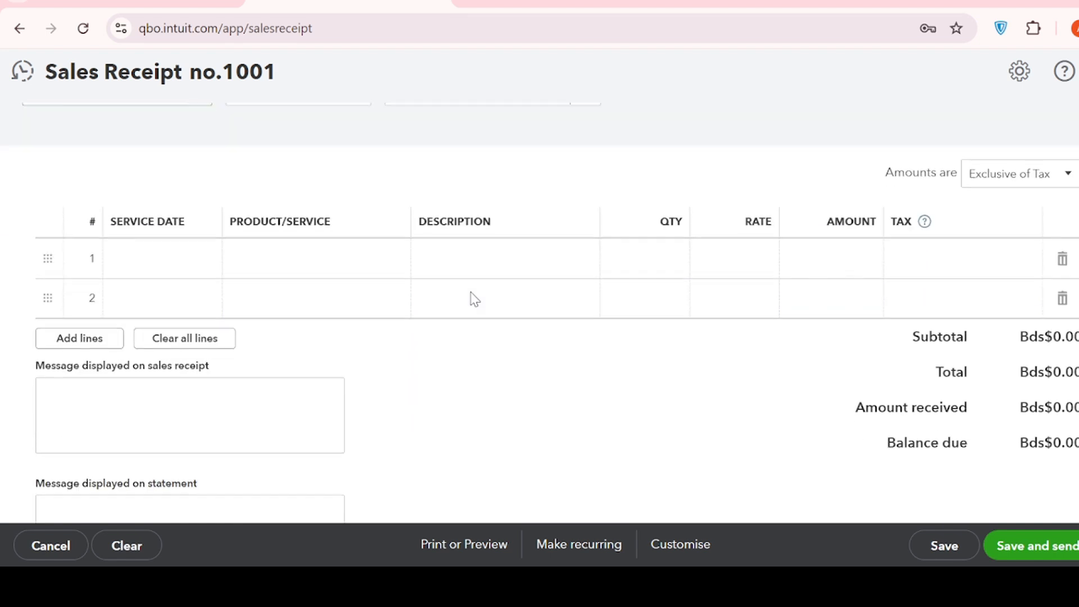
pyautogui.click(149, 259)
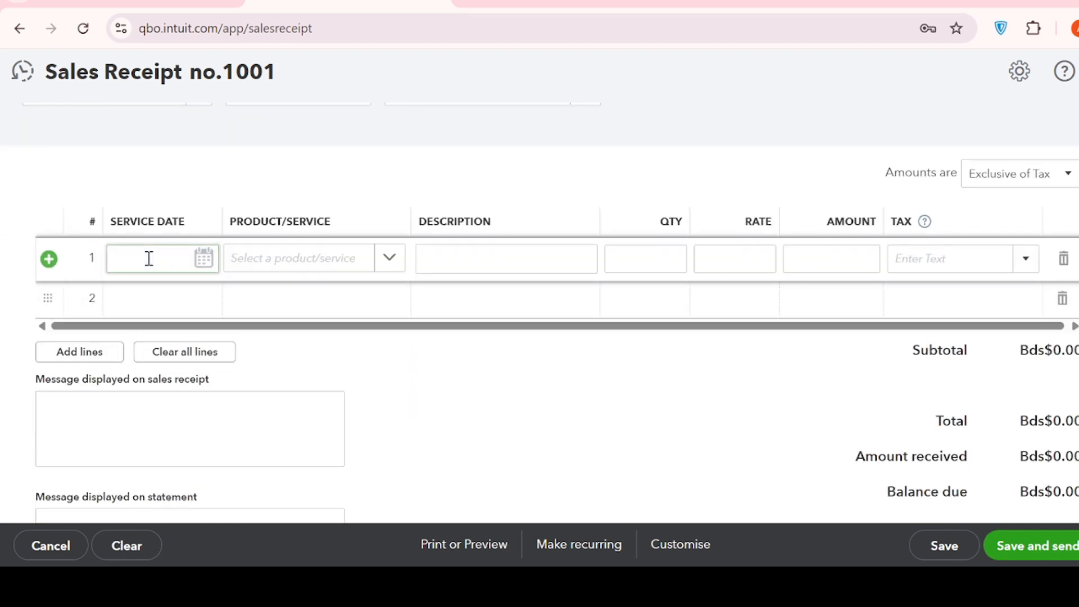
pyautogui.click(204, 258)
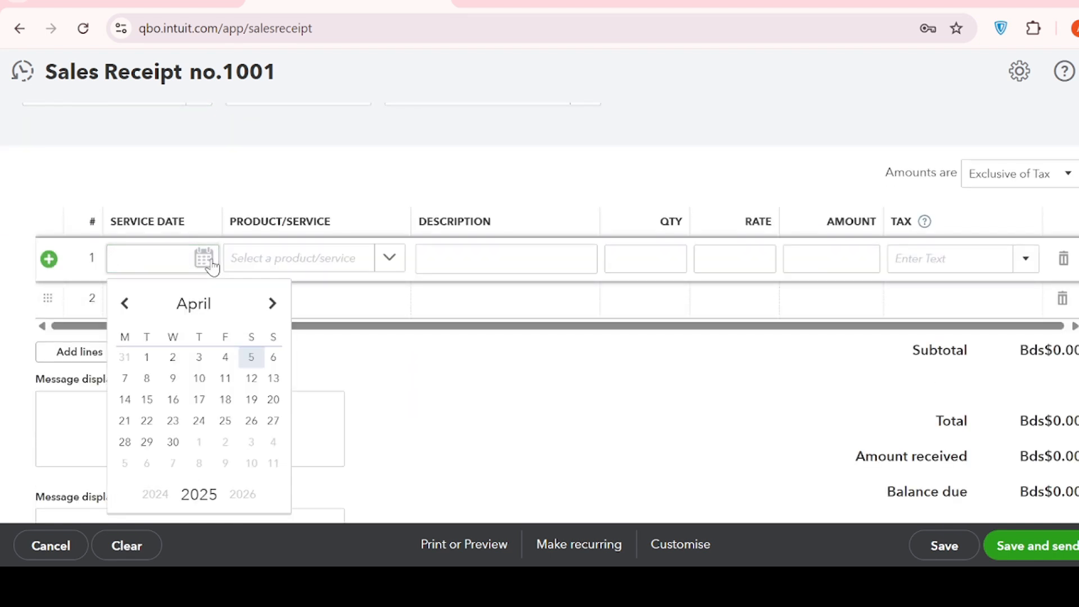
pyautogui.click(252, 361)
# Look up the service descriptions and amounts on the Excel cash memo for the receipt's first line item
pyautogui.click(303, 258)
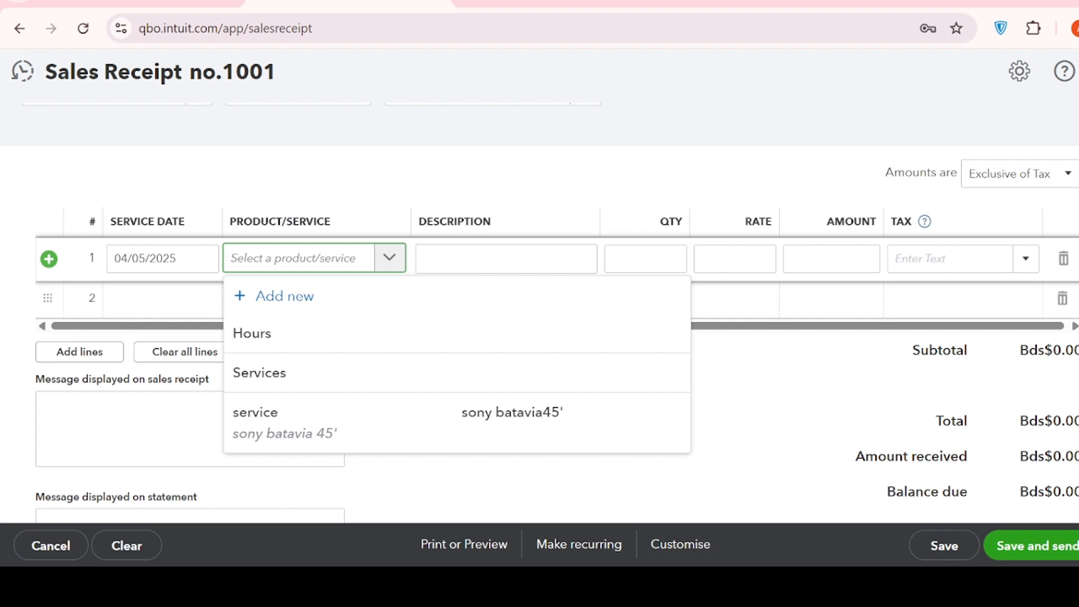
pyautogui.hotkey('alt', 'Tab')
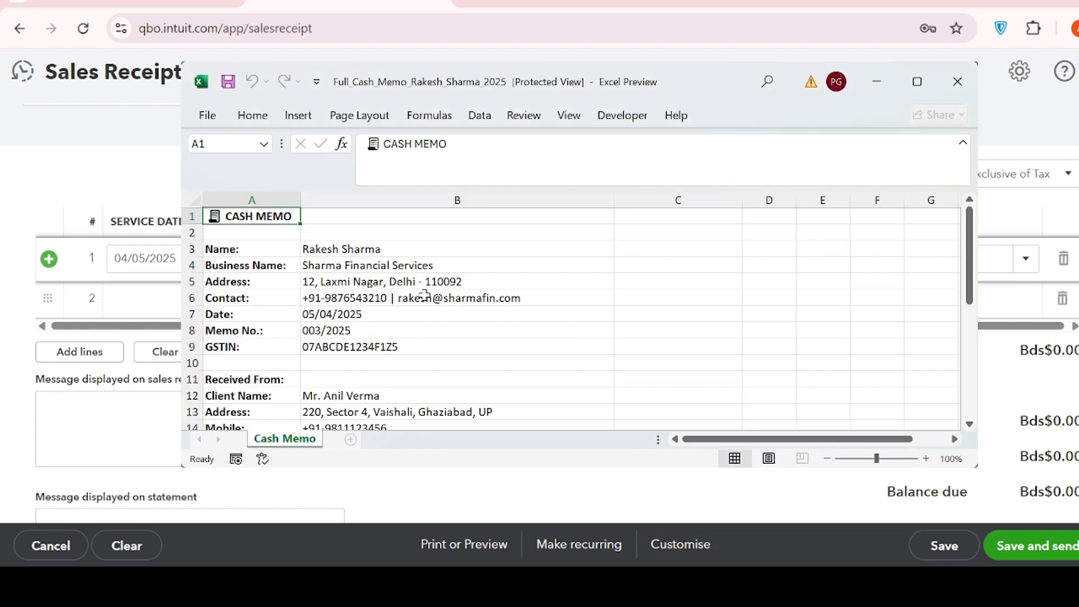
pyautogui.scroll(-2, 424, 295)
pyautogui.scroll(-1, 424, 296)
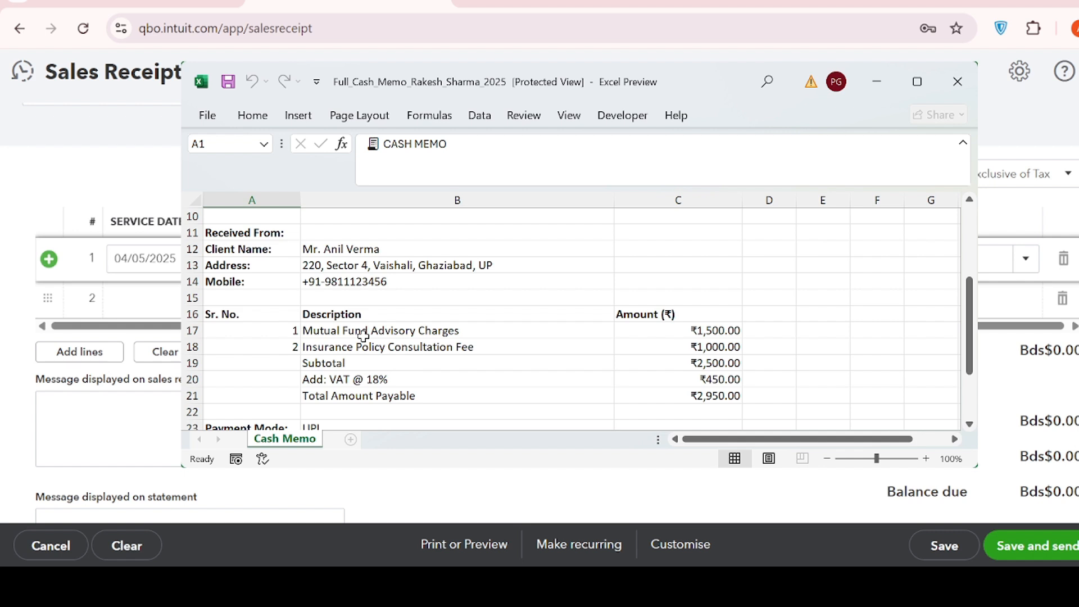
pyautogui.click(878, 82)
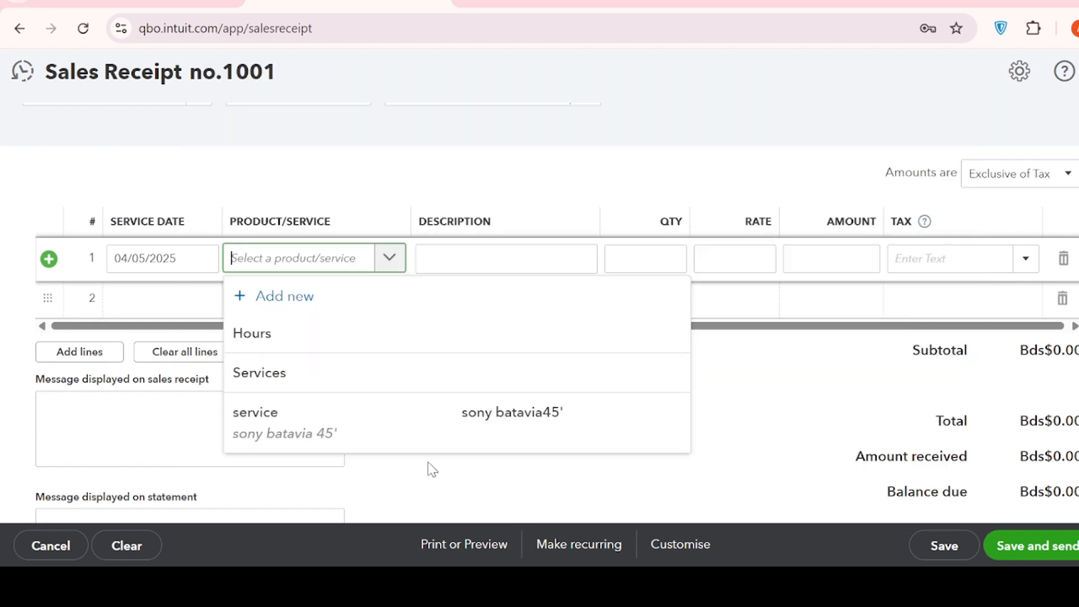
pyautogui.click(336, 309)
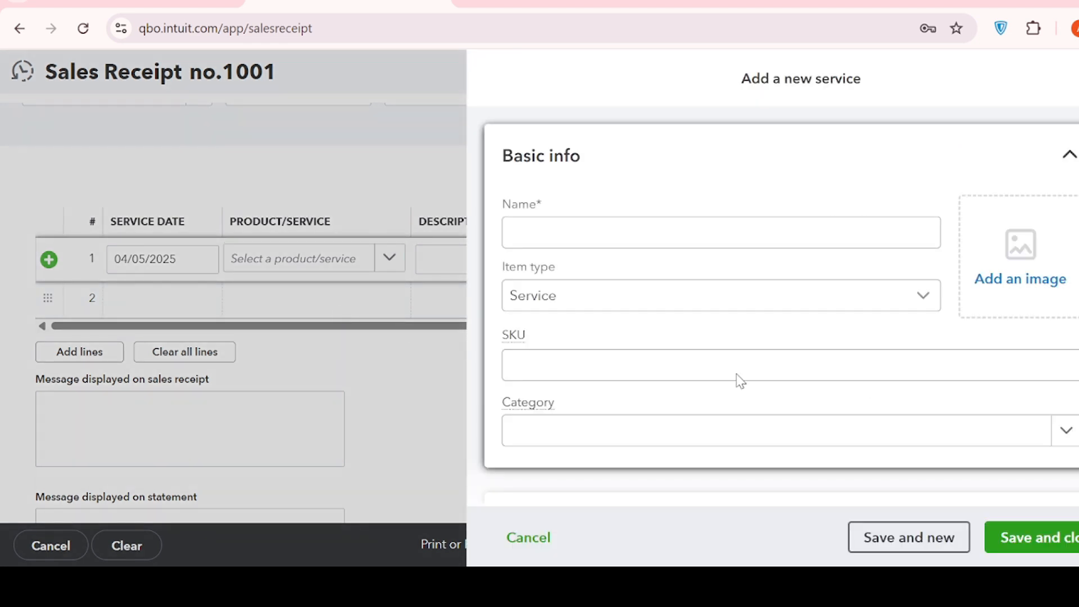
pyautogui.click(913, 309)
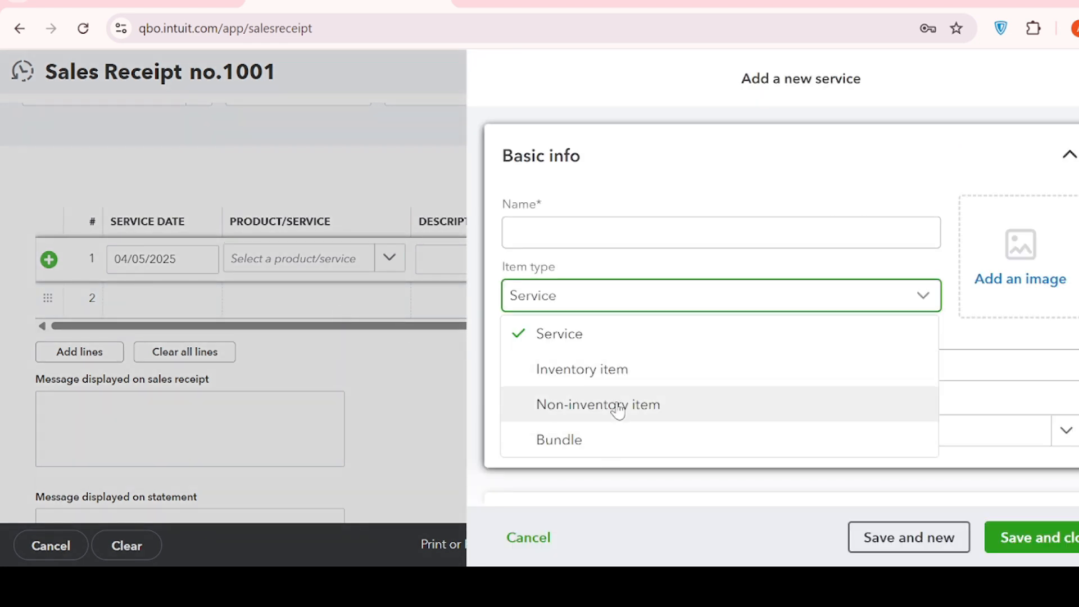
pyautogui.click(618, 340)
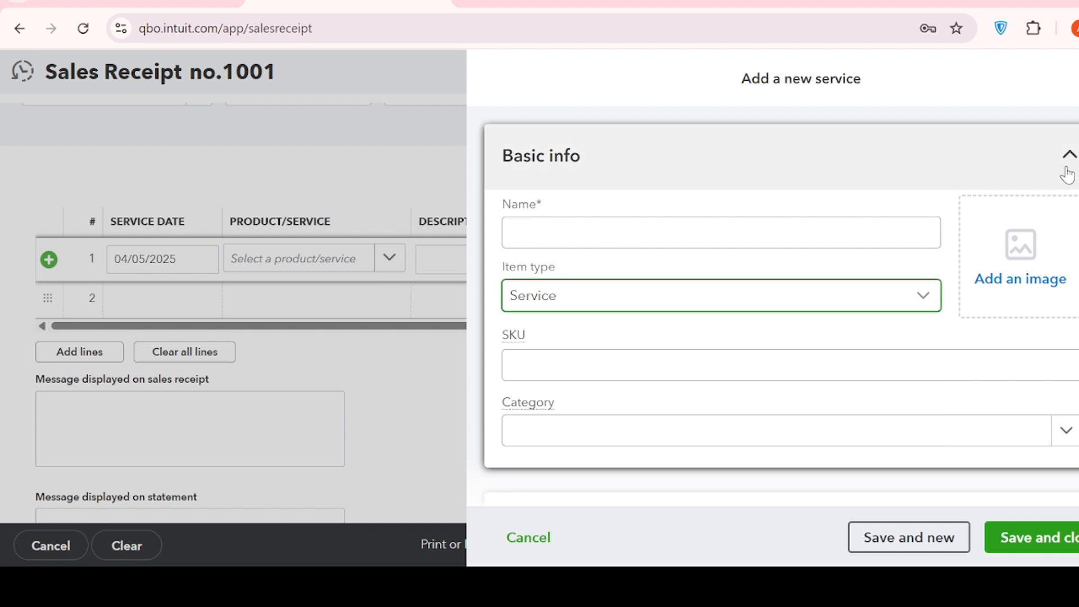
pyautogui.click(937, 544)
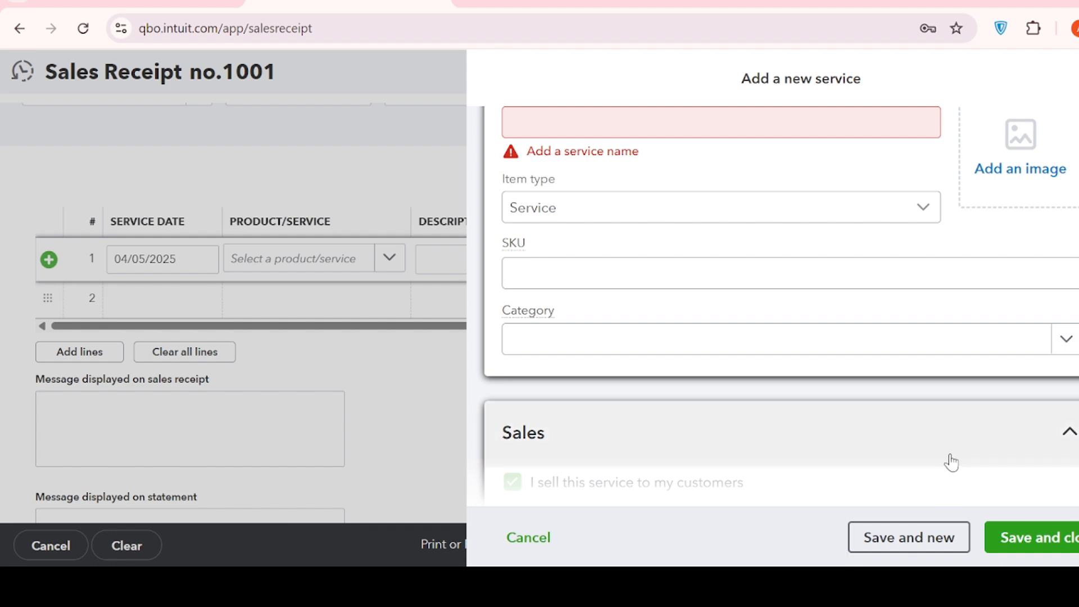
pyautogui.click(1076, 79)
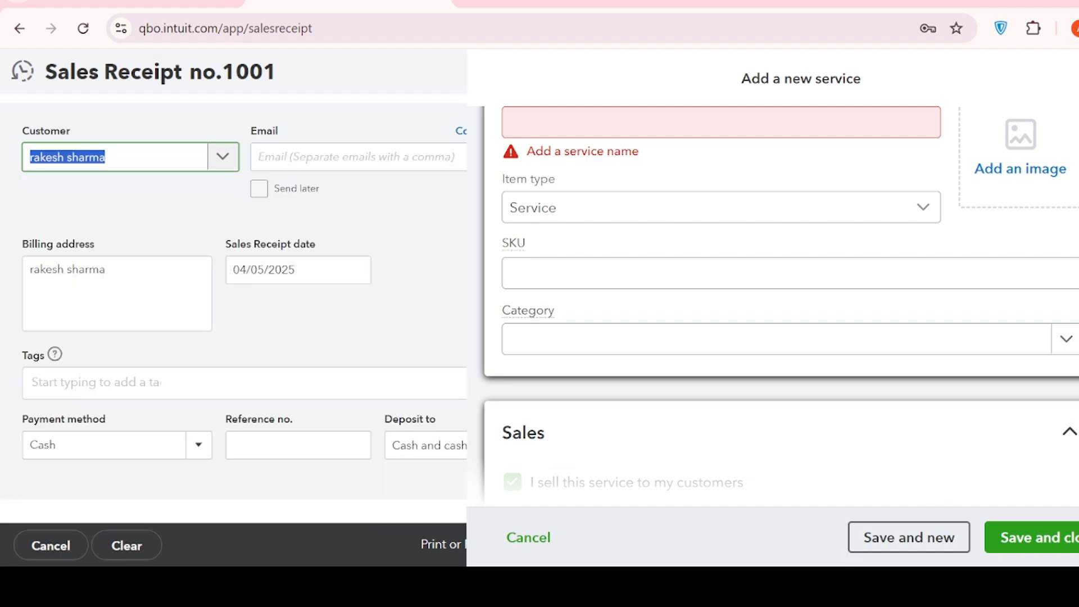
# Choose the existing Services item as the product/service of the sales receipt's first line
pyautogui.scroll(-3, 190, 426)
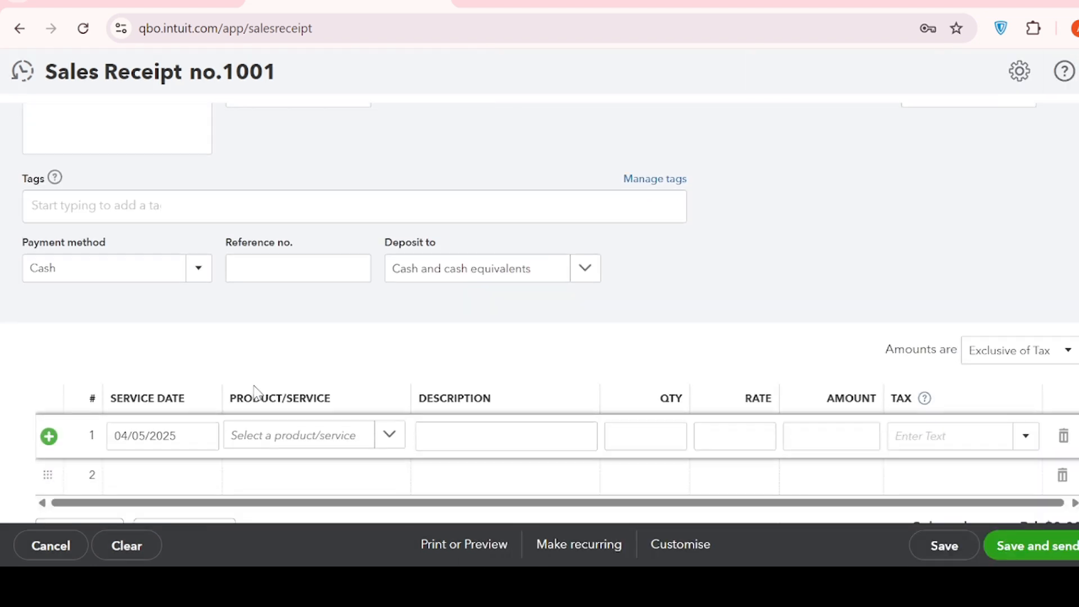
pyautogui.click(298, 441)
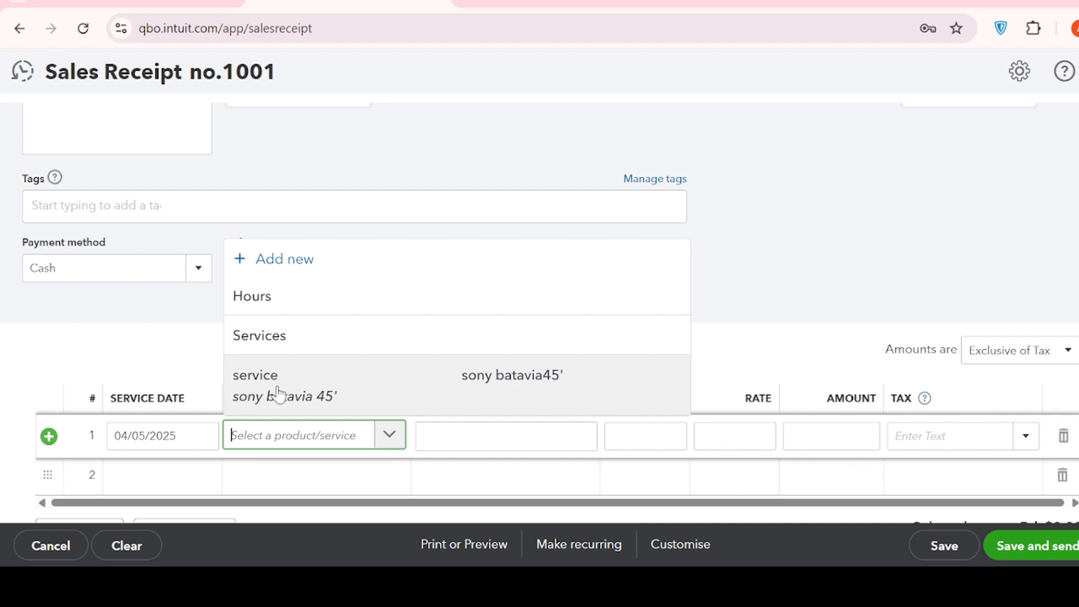
pyautogui.click(289, 336)
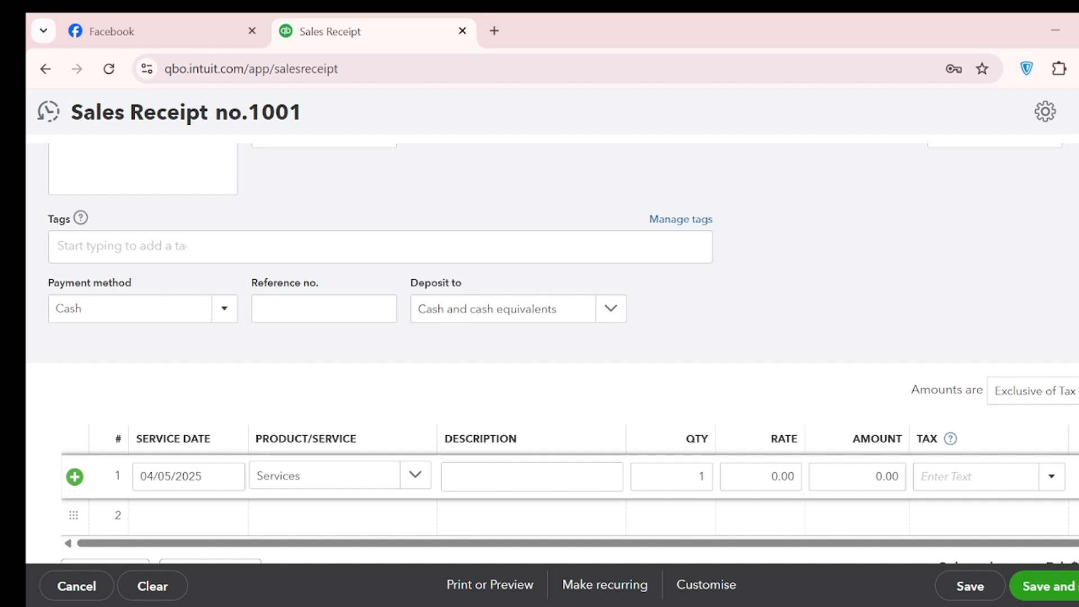
# Consult the first charge on the Excel cash memo and describe line 1 of the sales receipt as "mutual fund charge"
pyautogui.hotkey('alt', 'Tab')
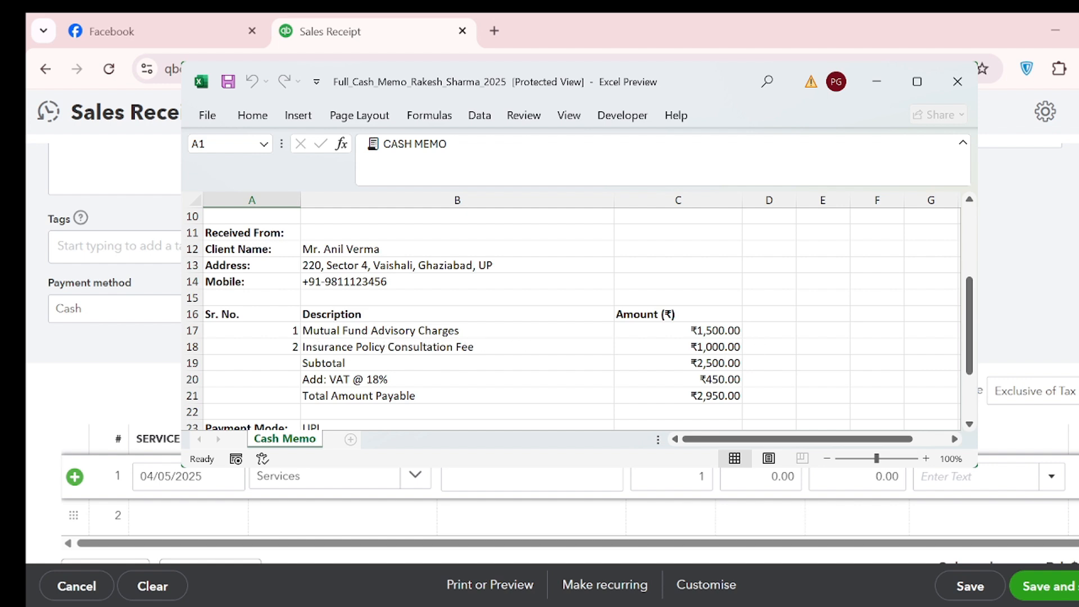
pyautogui.hotkey('alt', 'Tab')
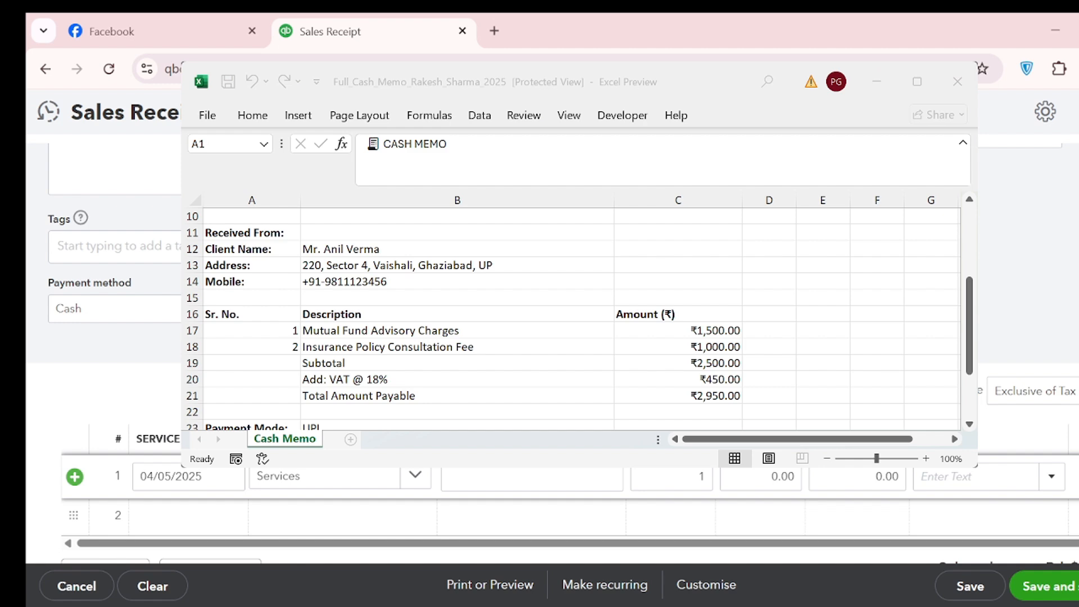
pyautogui.moveTo(691, 82); pyautogui.dragTo(1078, 97)
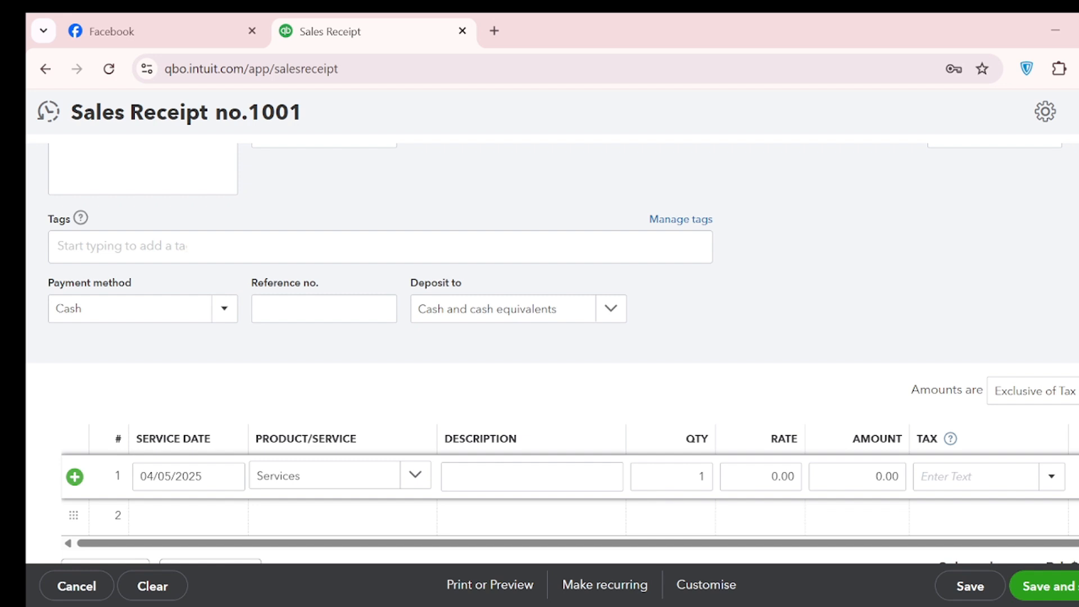
pyautogui.click(465, 484)
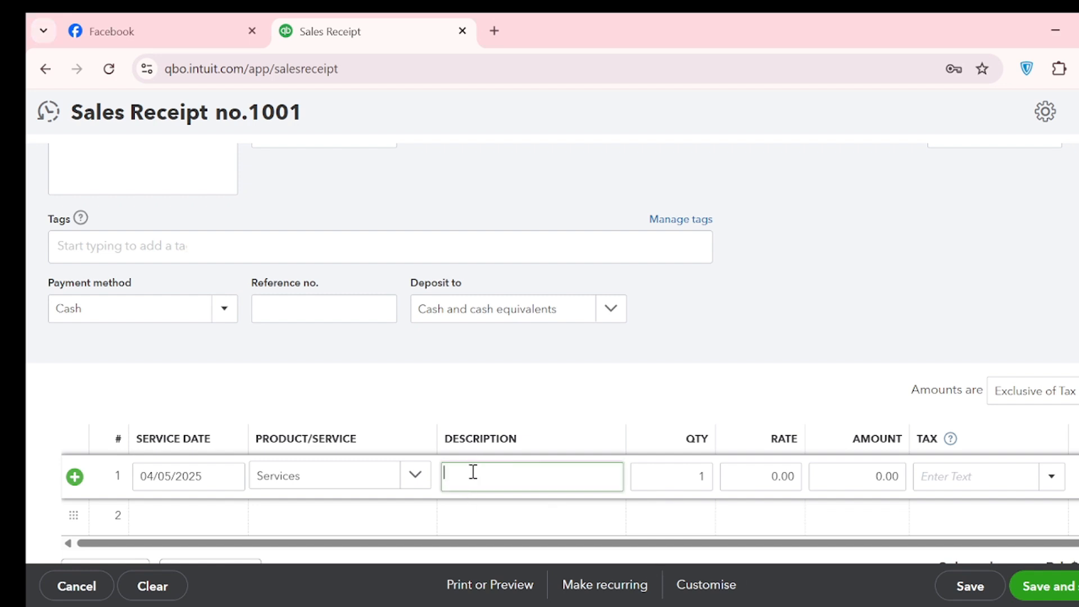
pyautogui.write('mutual fund charge')
# Set the amount of the mutual fund charge line to 1500
pyautogui.click(849, 481)
pyautogui.doubleClick(849, 481)
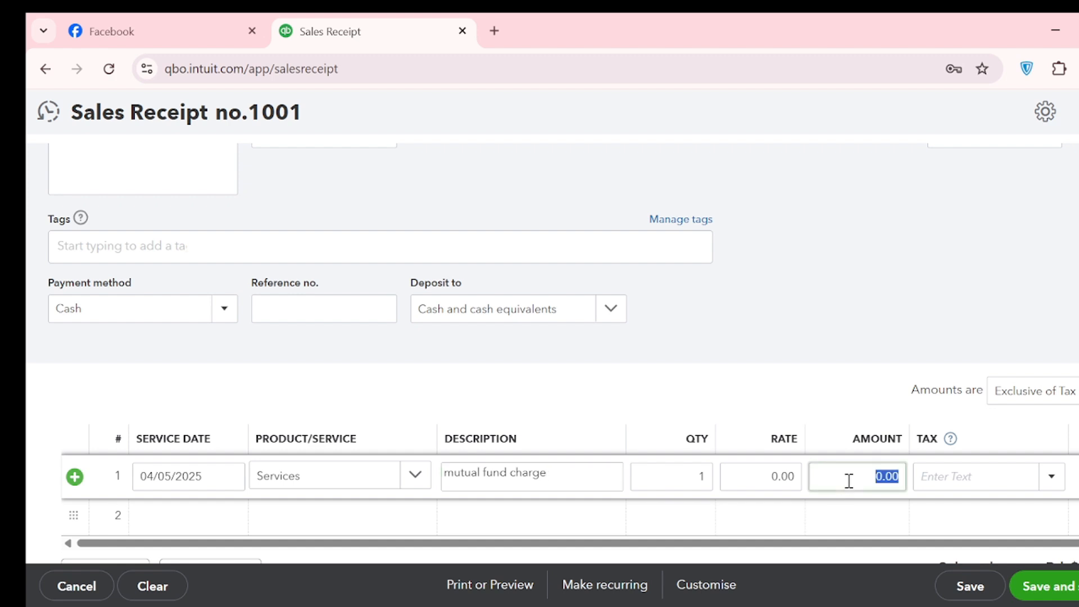
pyautogui.write('1500')
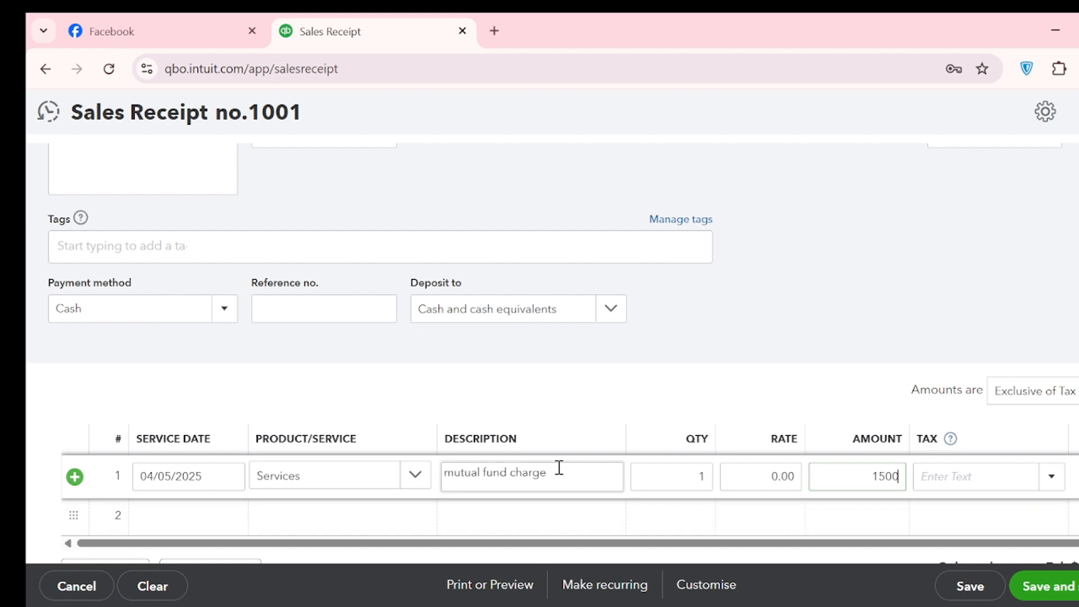
# Start the second line item with service date 04/05/2025 and Services as its product/service
pyautogui.scroll(-1, 540, 475)
pyautogui.click(304, 425)
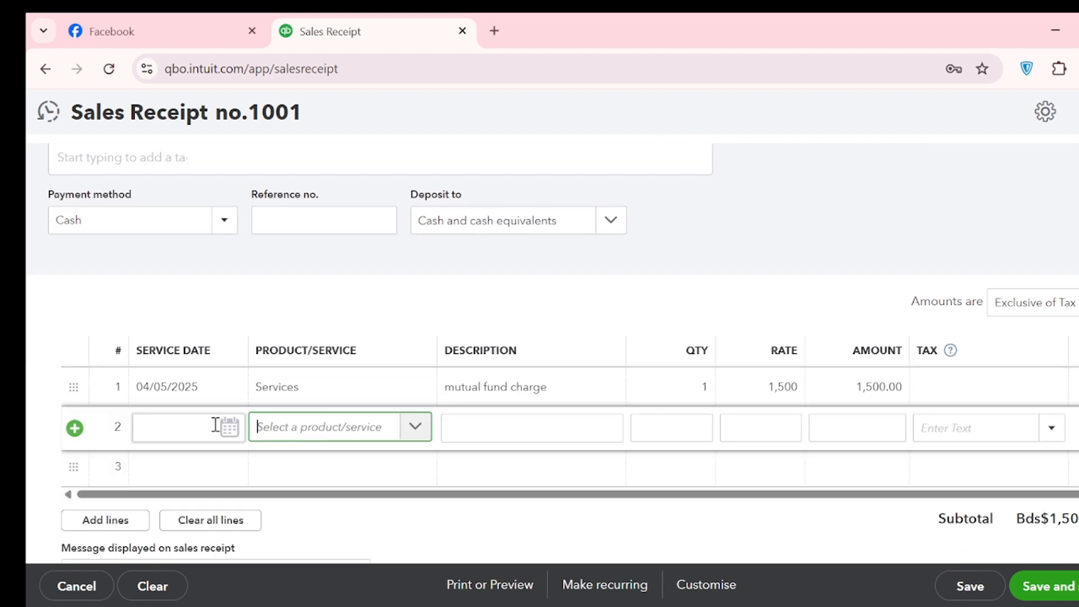
pyautogui.click(227, 432)
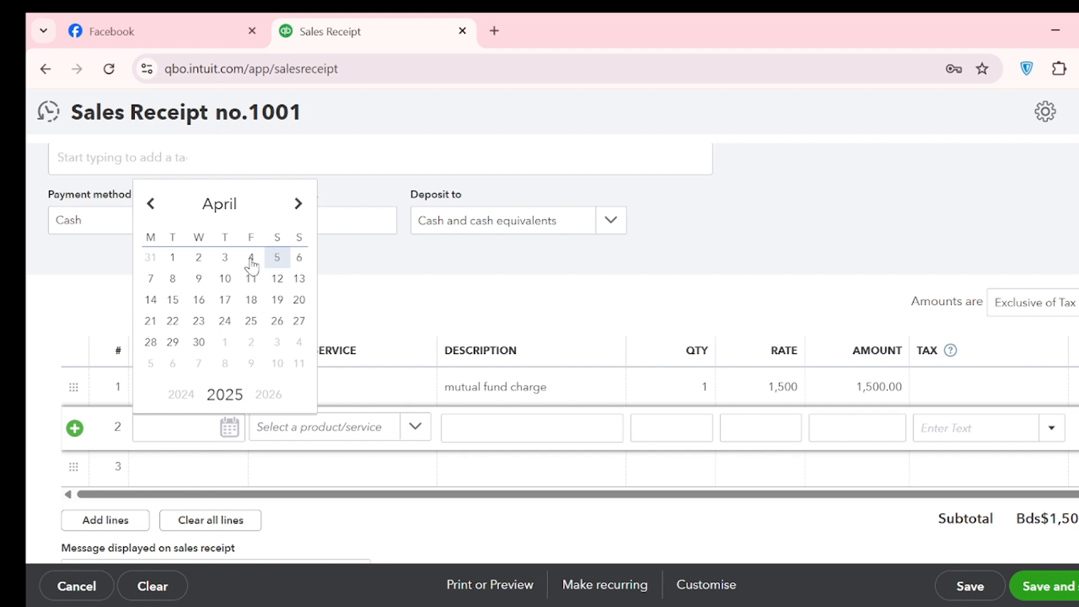
pyautogui.click(277, 260)
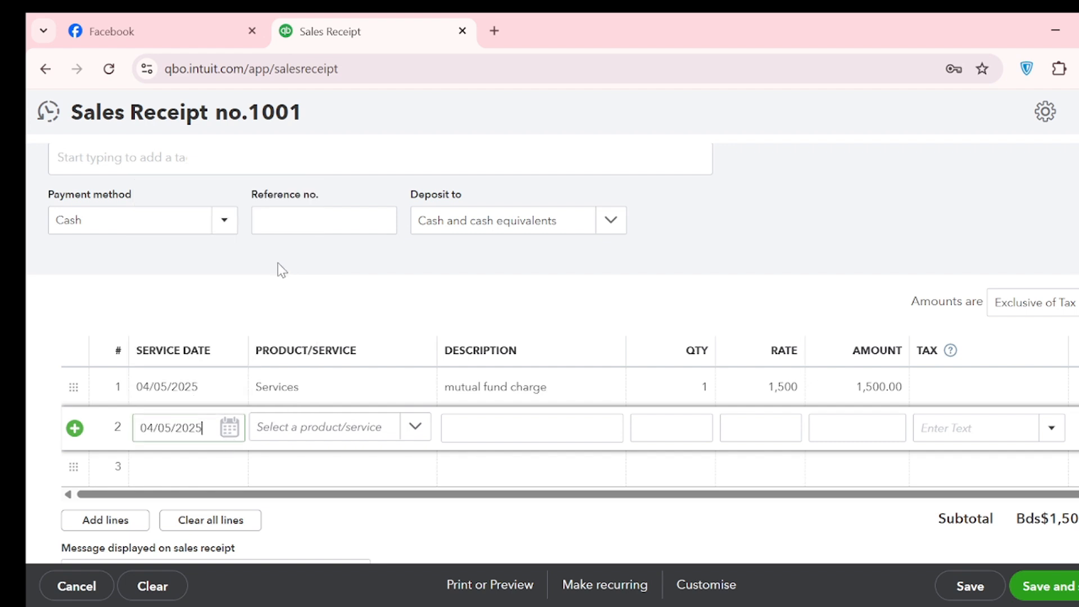
pyautogui.click(344, 429)
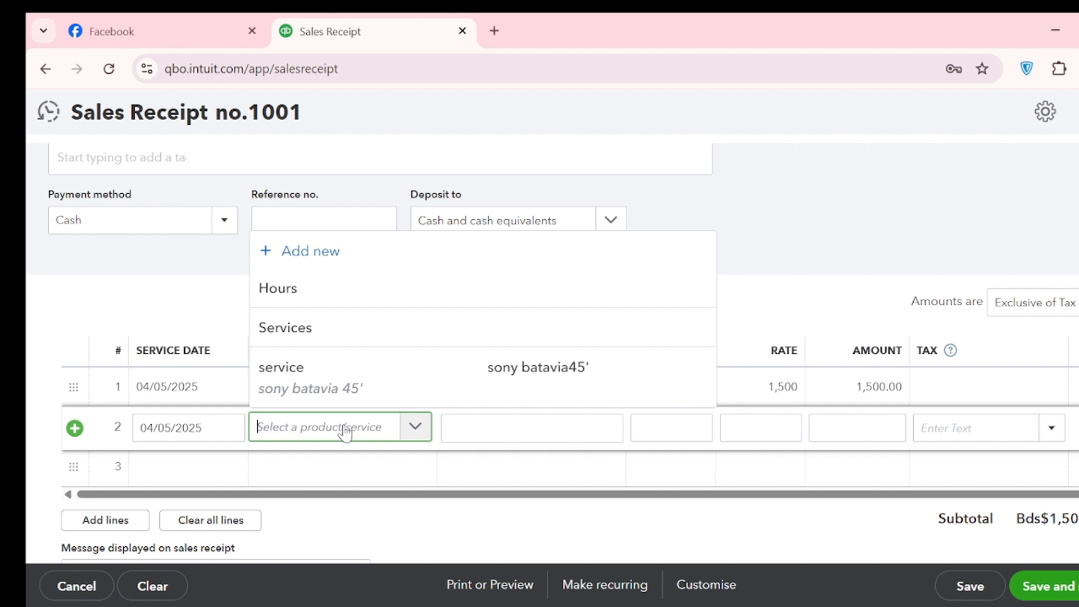
pyautogui.click(358, 317)
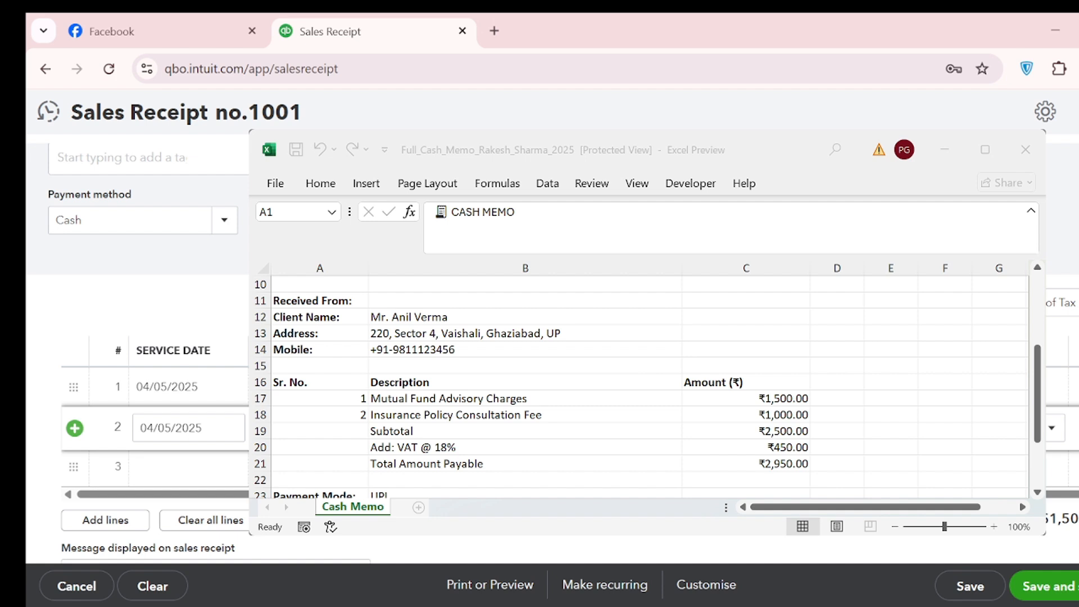
# Consult the cash memo, describe the second line item as "insurance policy fee" and set its amount to 1000
pyautogui.scroll(-1, 448, 387)
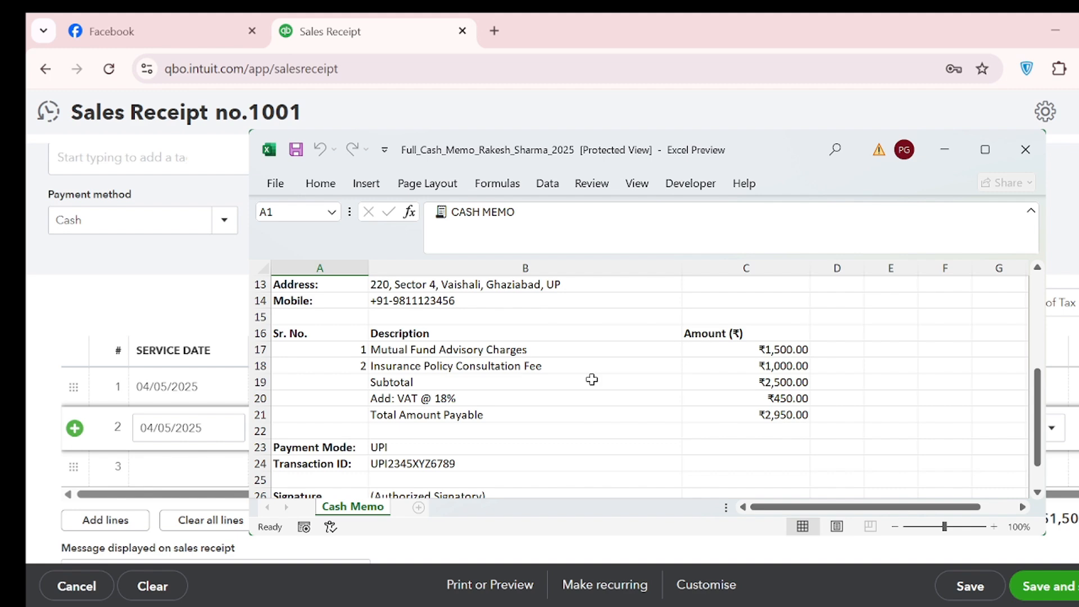
pyautogui.moveTo(778, 150); pyautogui.dragTo(1078, 186)
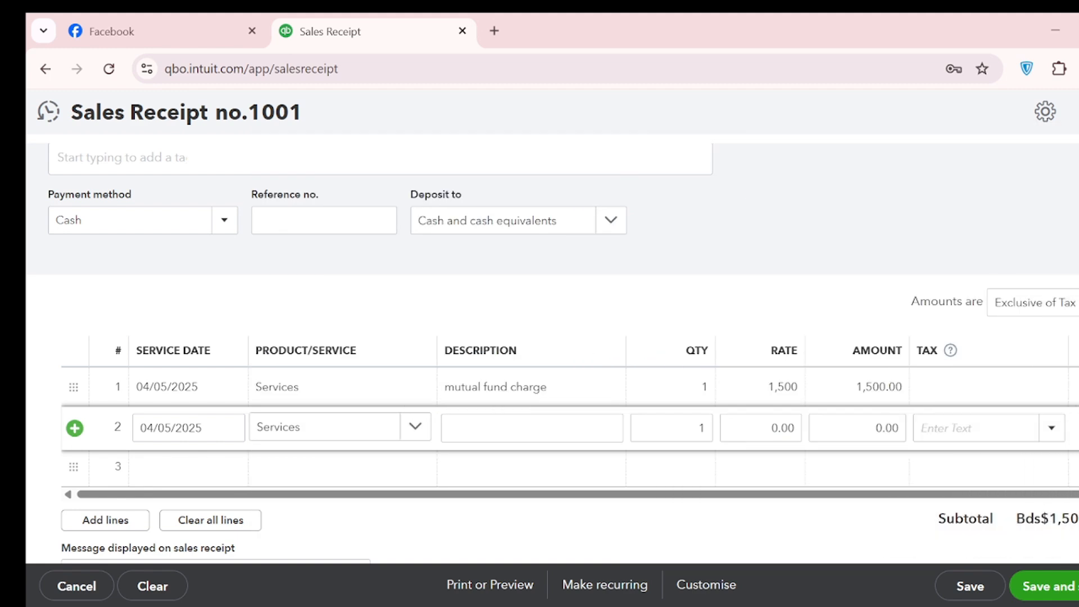
pyautogui.click(506, 422)
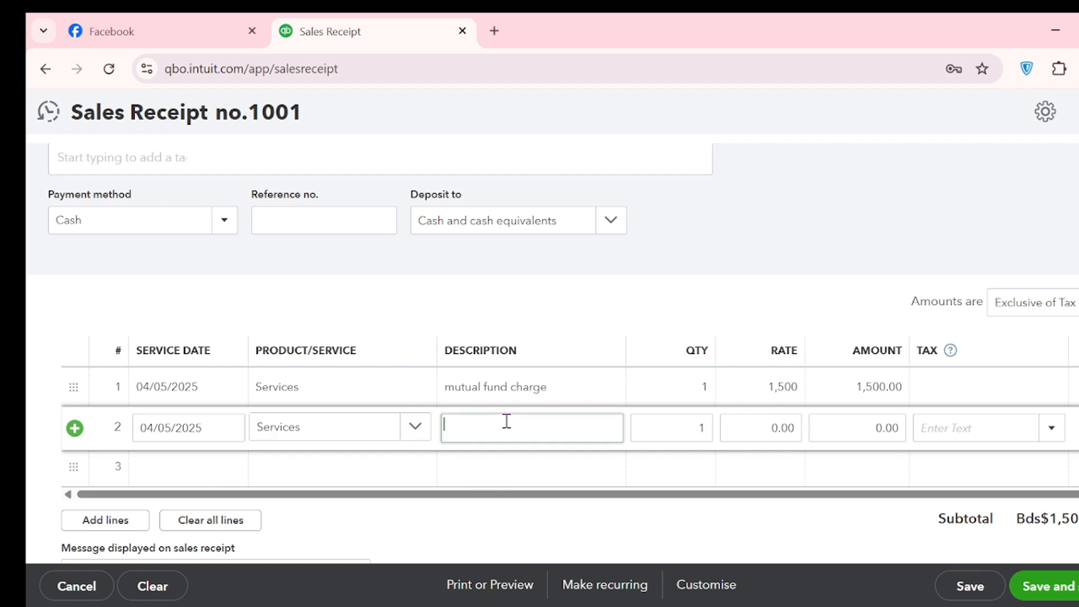
pyautogui.write('insurab')
pyautogui.press('BackSpace')
pyautogui.write('nce policy fee')
pyautogui.click(846, 430)
pyautogui.write('1000')
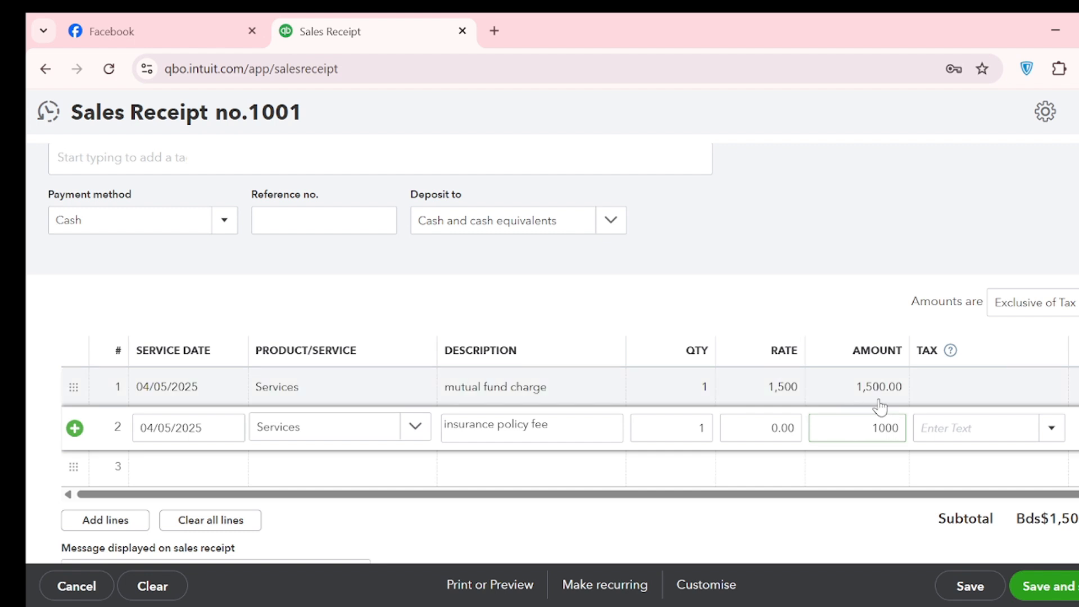
# Check the VAT entry on the Excel cash memo against the tax field of the first line item
pyautogui.scroll(-2, 882, 407)
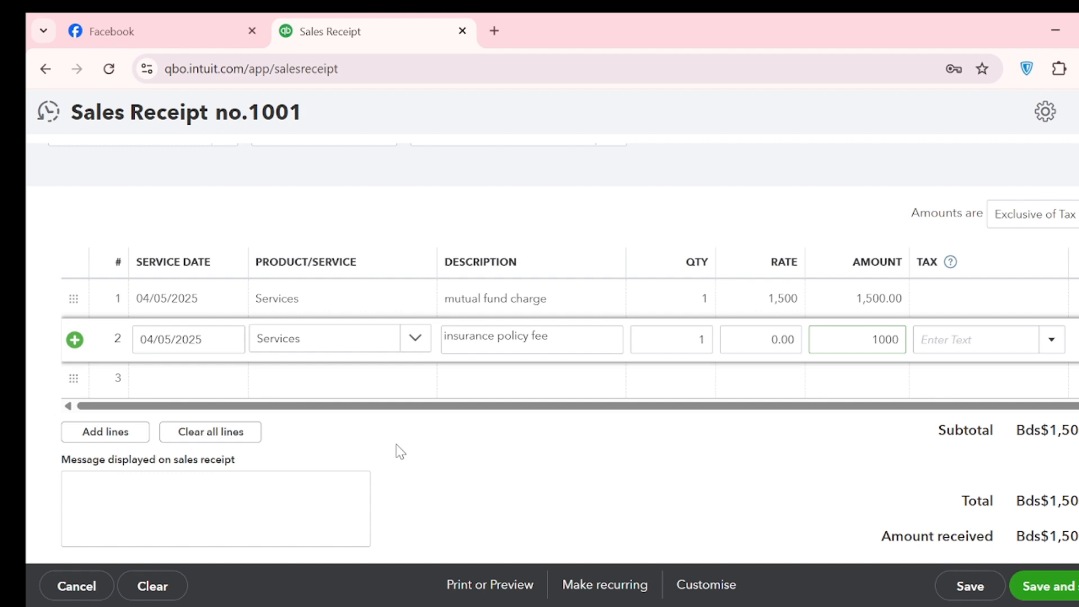
pyautogui.click(956, 303)
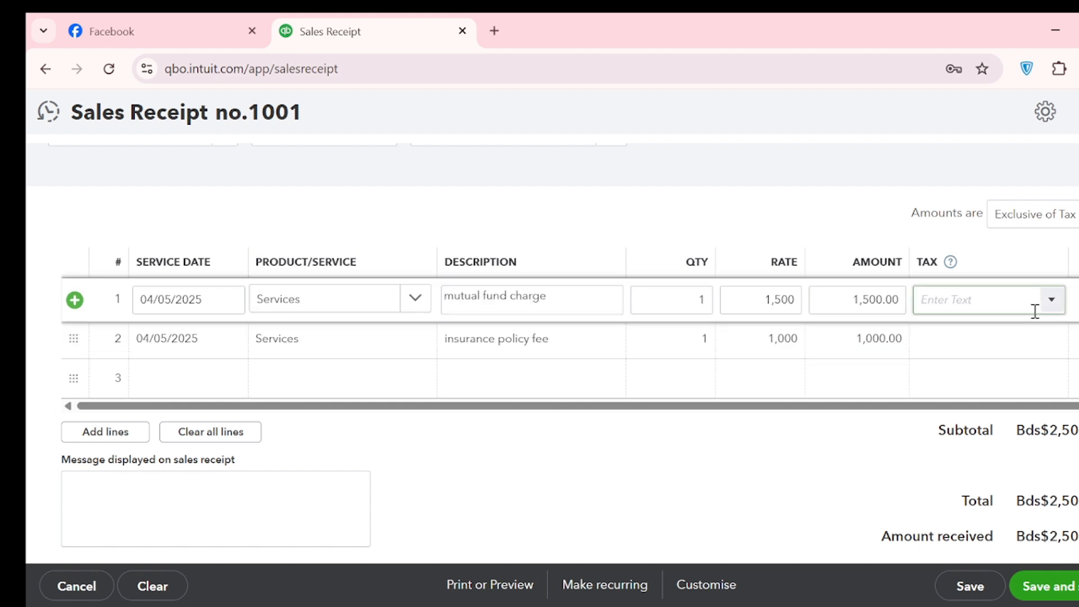
pyautogui.click(1052, 300)
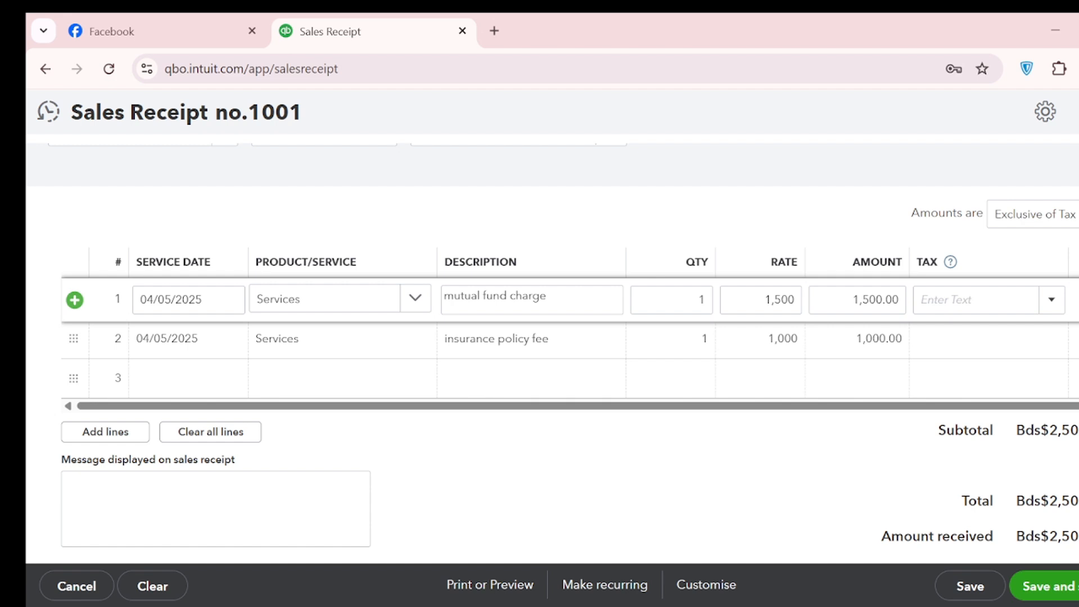
pyautogui.hotkey('alt', 'Tab')
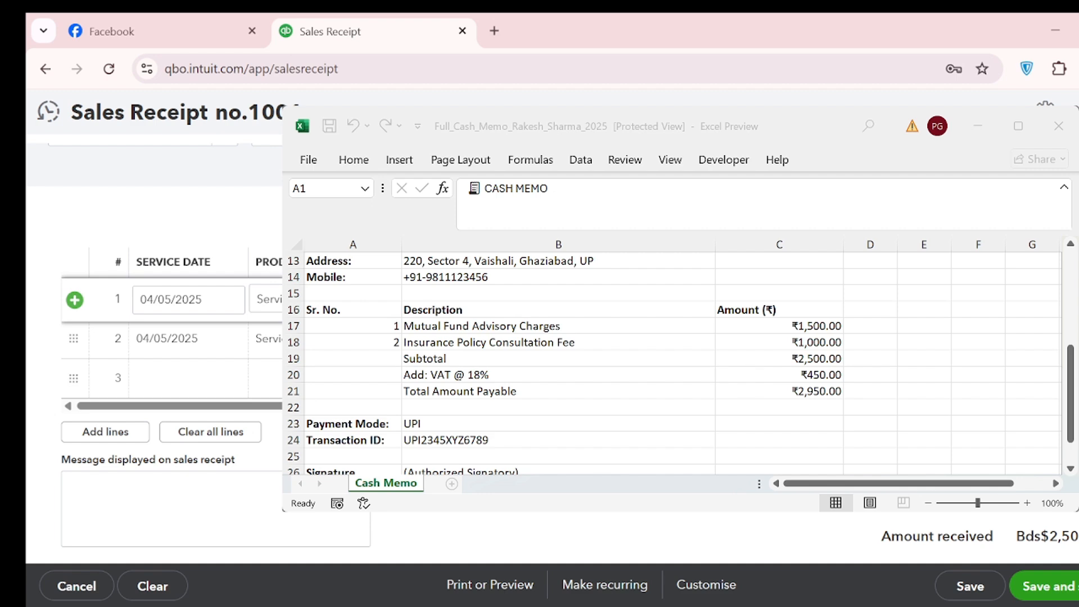
pyautogui.hotkey('alt', 'Tab')
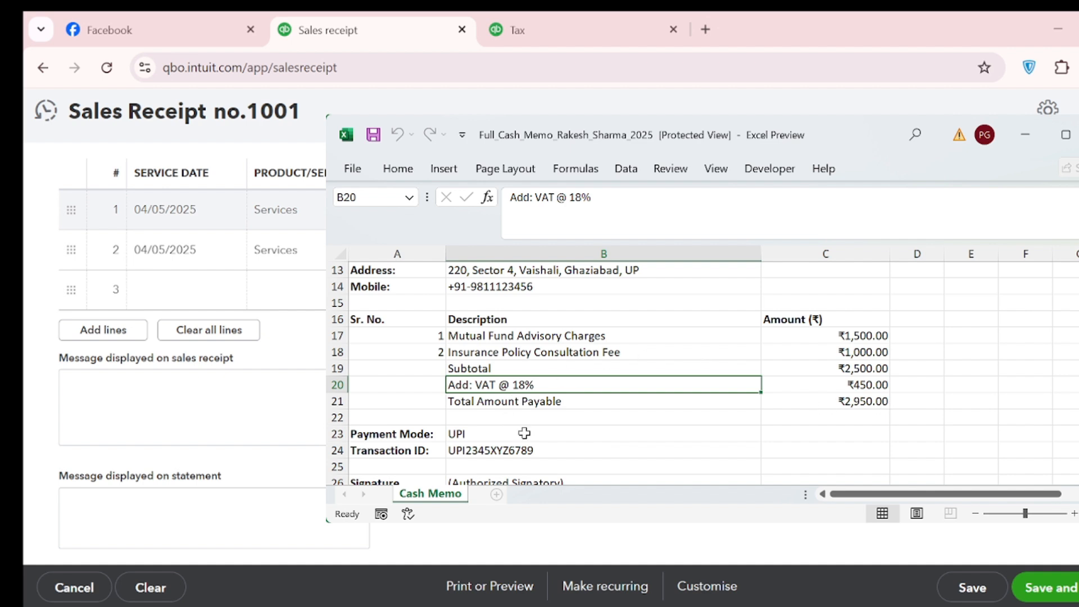
pyautogui.click(1025, 135)
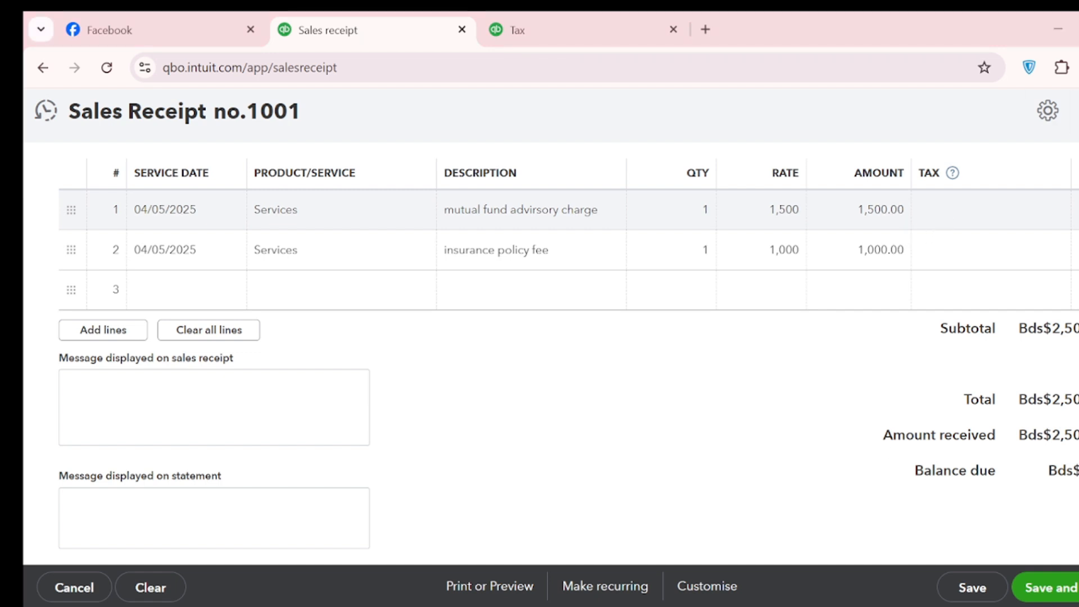
# Apply the sales tax (18%) rate to both the mutual fund charge line and the insurance policy fee line
pyautogui.click(973, 211)
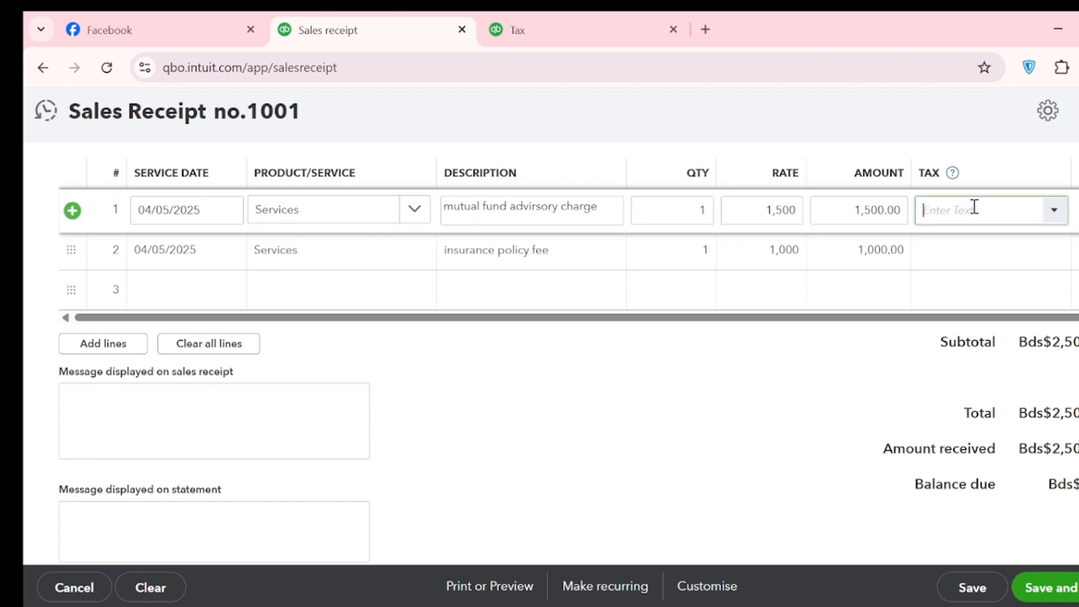
pyautogui.click(1051, 212)
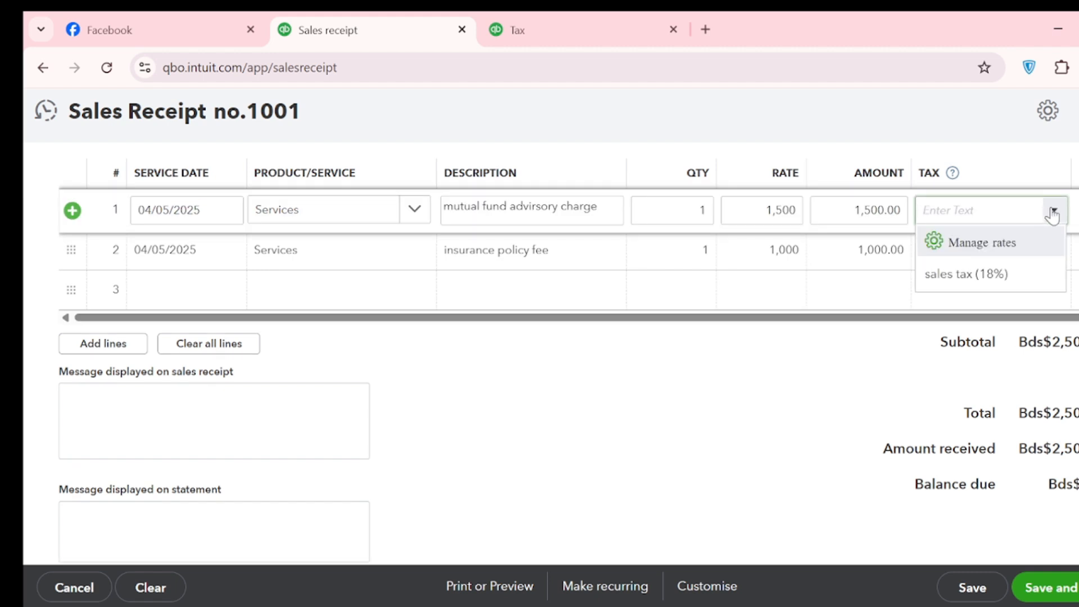
pyautogui.click(979, 275)
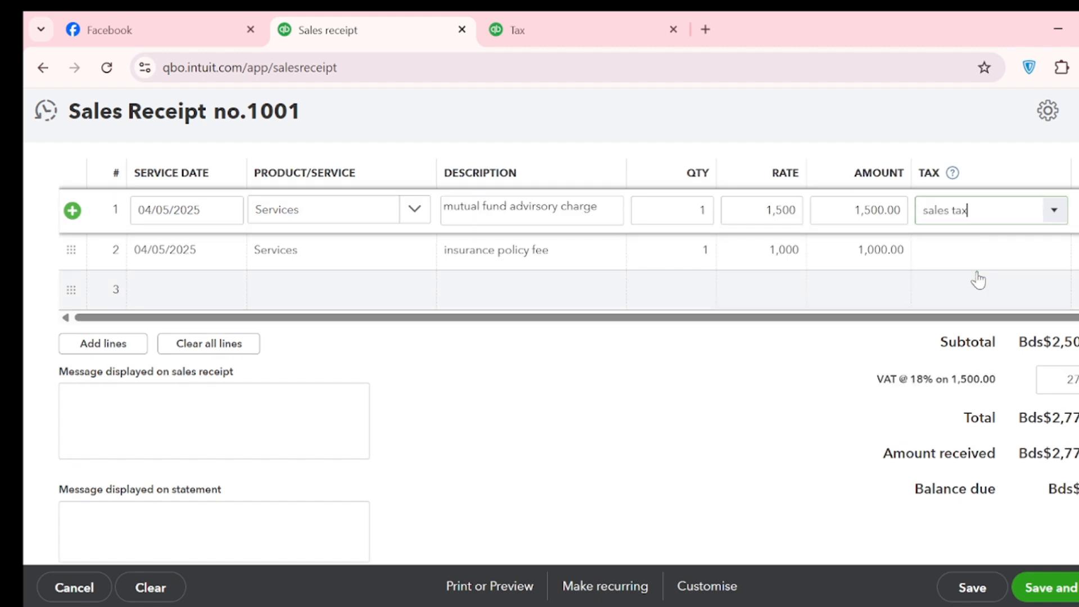
pyautogui.click(1031, 252)
pyautogui.click(1053, 251)
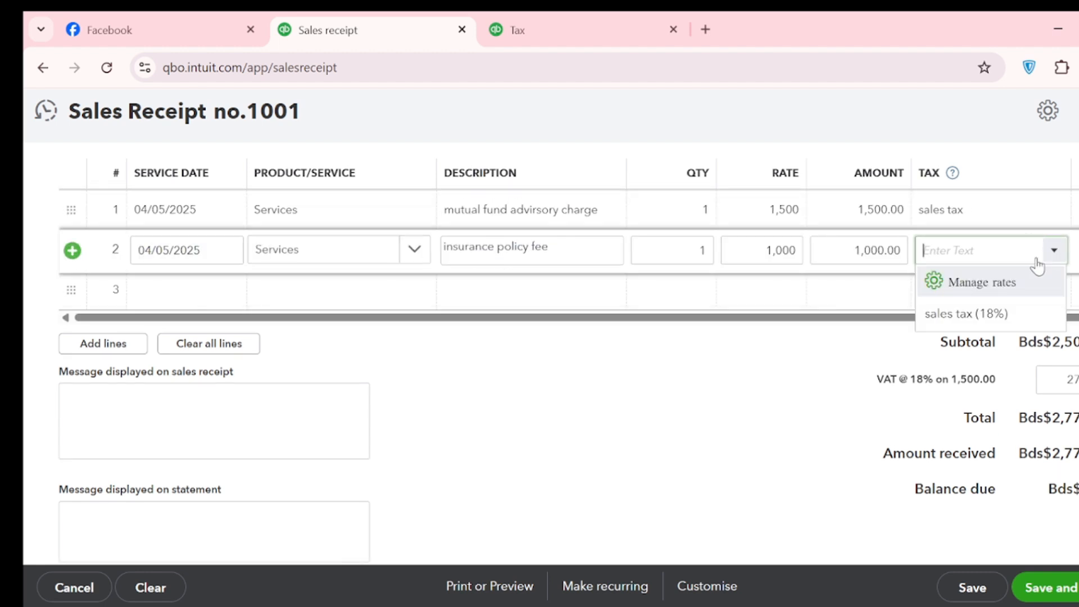
pyautogui.click(951, 312)
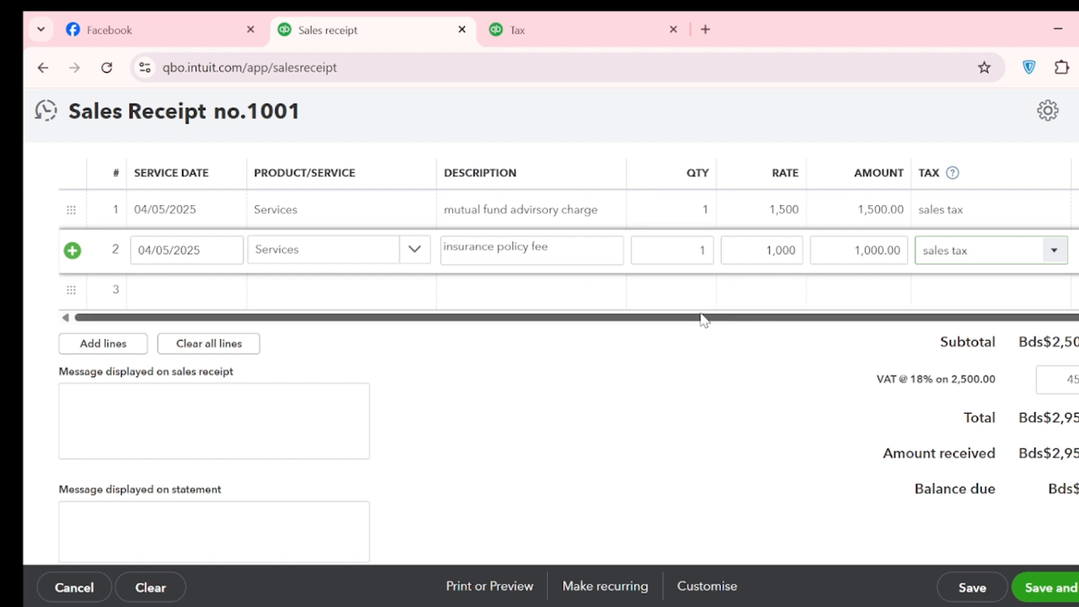
# Review the whole sales receipt, including its customer, payment and deposit details, tax and totals
pyautogui.scroll(3, 715, 316)
pyautogui.scroll(4, 716, 315)
pyautogui.scroll(-10, 717, 314)
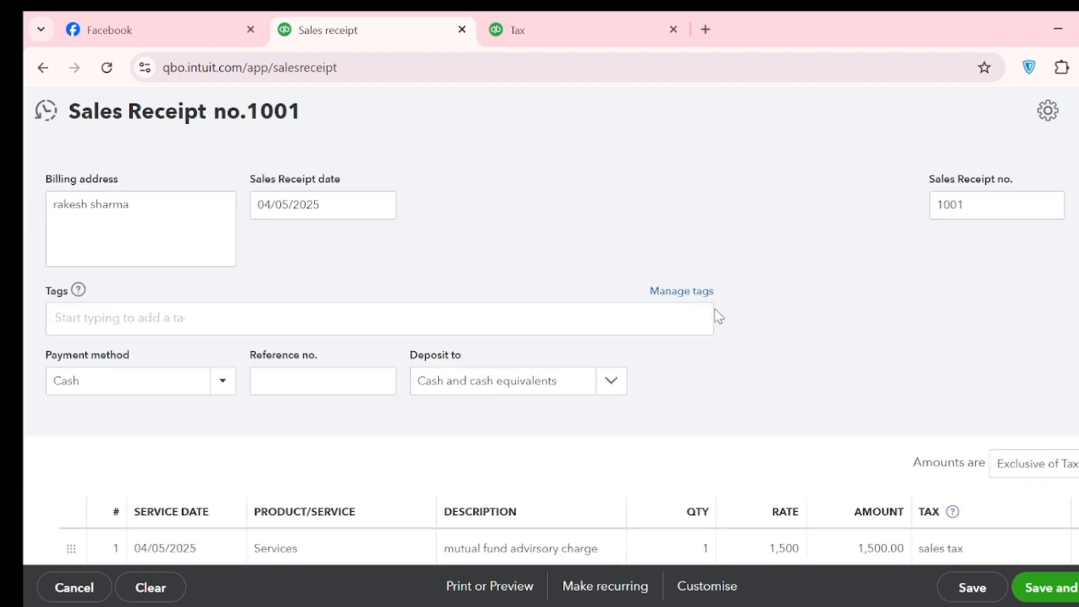
pyautogui.scroll(2, 725, 308)
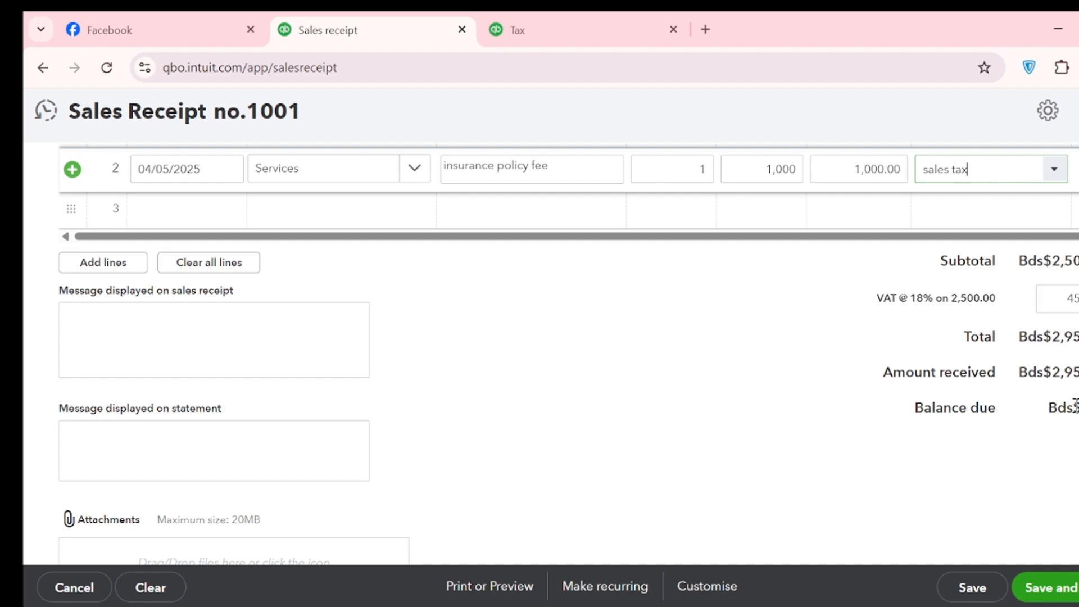
pyautogui.scroll(-2, 995, 385)
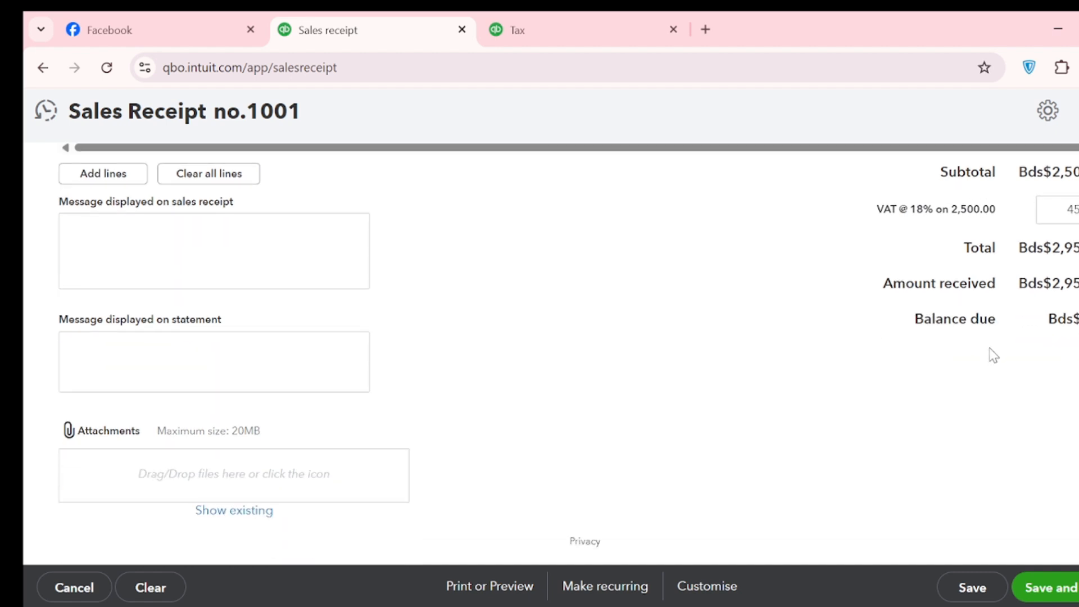
pyautogui.scroll(10, 616, 422)
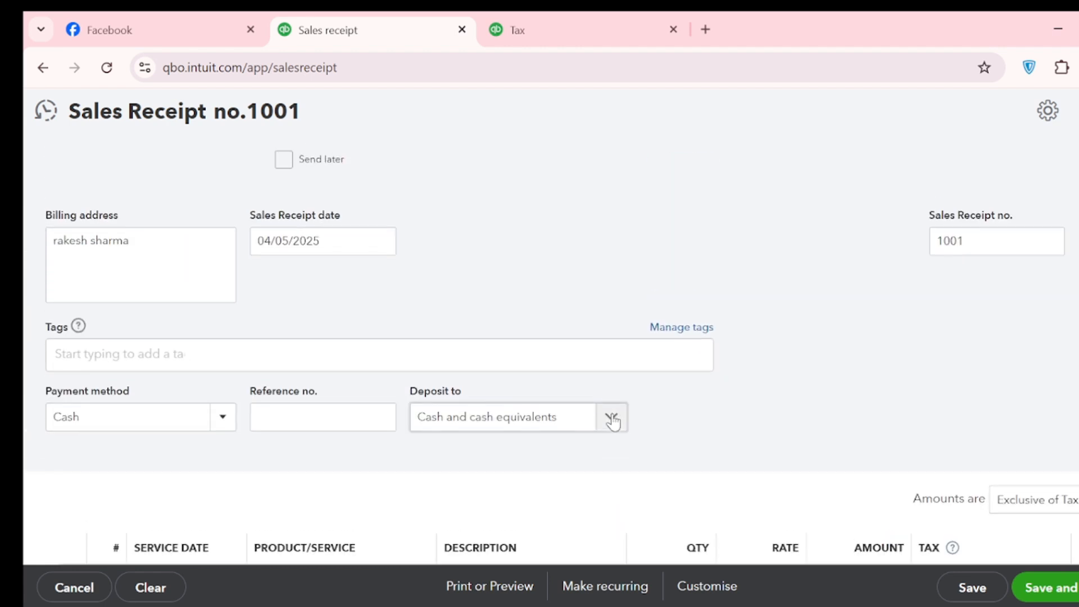
pyautogui.scroll(-4, 613, 422)
pyautogui.scroll(4, 631, 400)
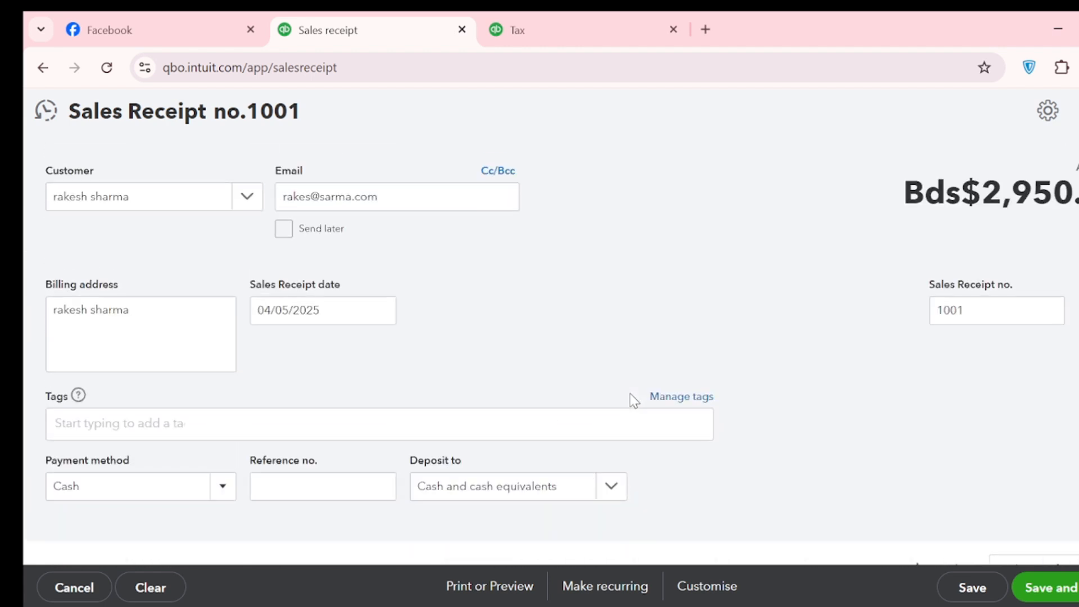
pyautogui.scroll(-6, 776, 318)
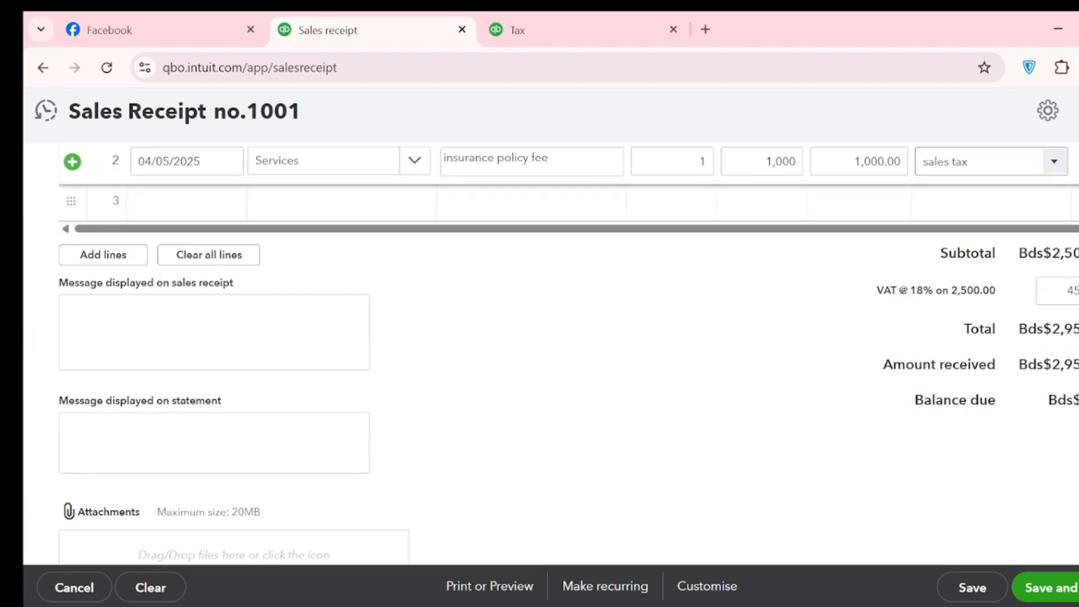
# Save the sales receipt and dismiss the email dialog without sending the message
pyautogui.click(1046, 588)
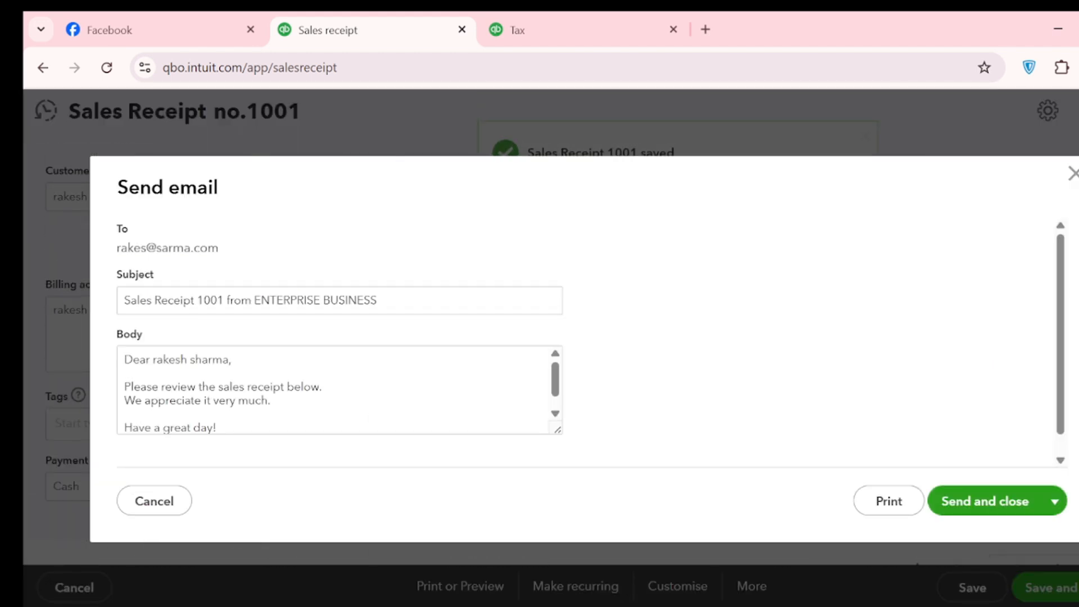
pyautogui.click(1073, 174)
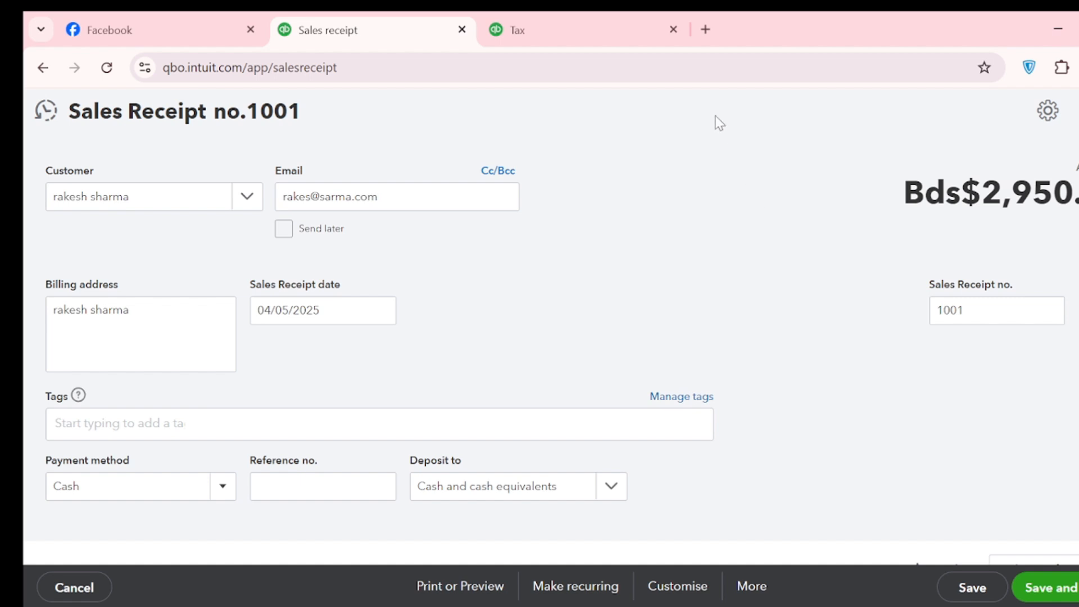
# View the full list of recent sales receipts and open sales receipt 1001 from it
pyautogui.click(47, 113)
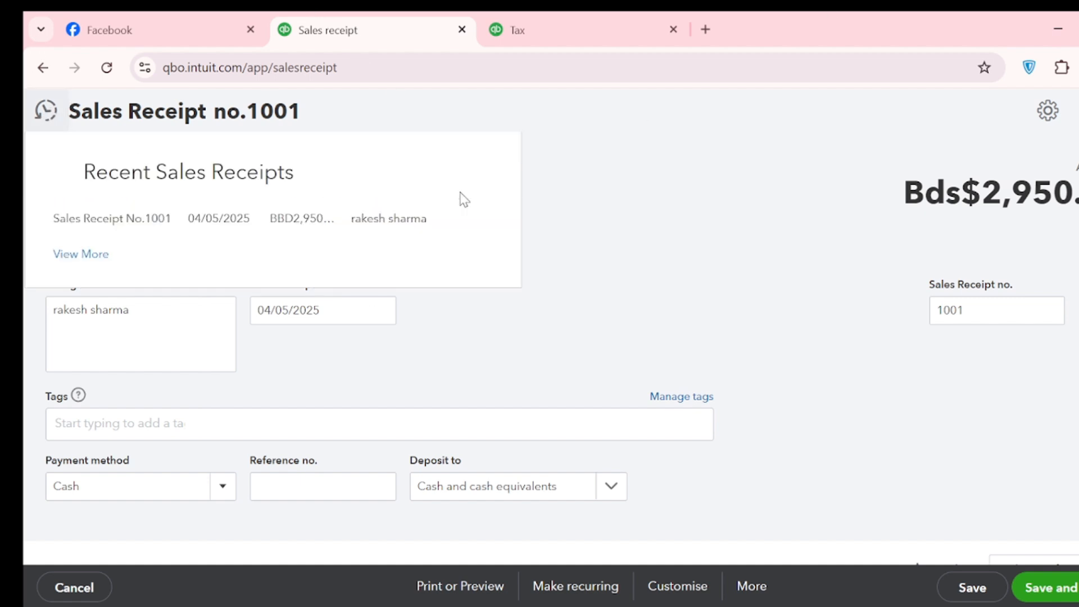
pyautogui.click(108, 255)
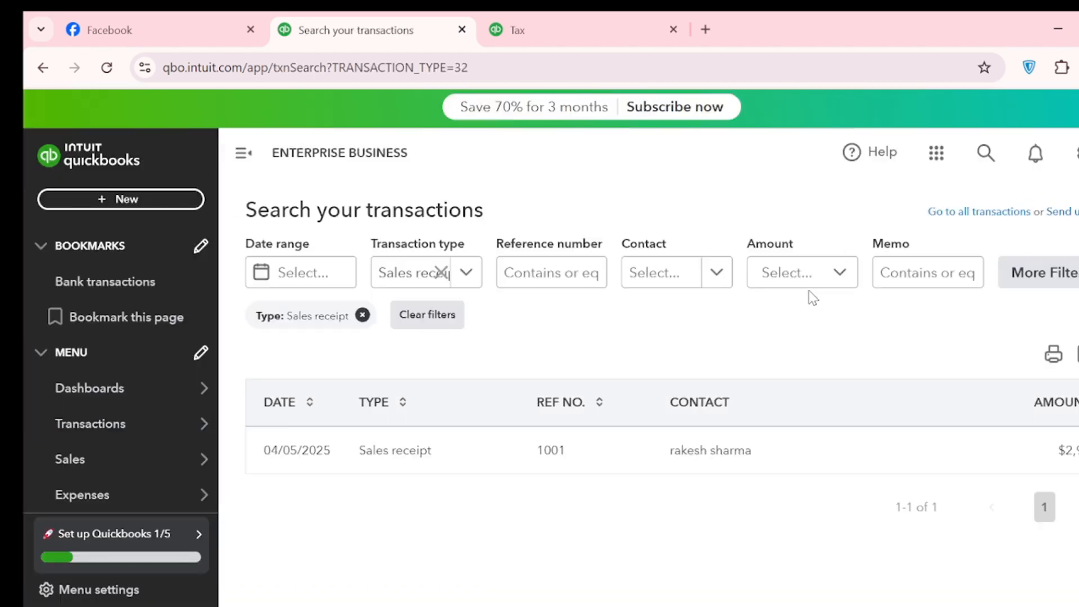
pyautogui.click(494, 460)
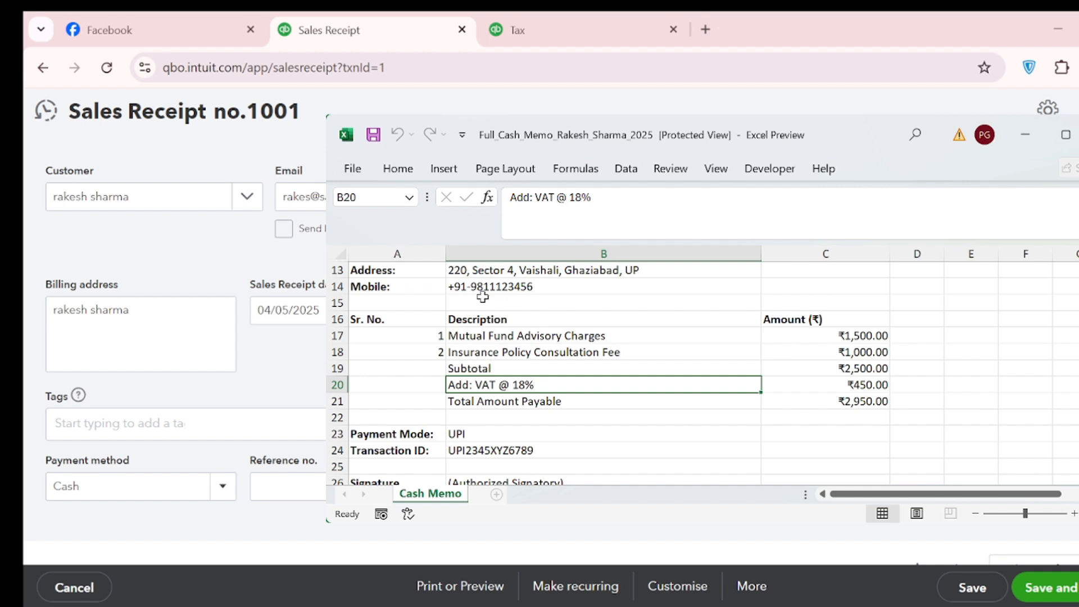
# Check the Excel cash memo's amounts, payment and header details against the saved sales receipt, and minimize the memo
pyautogui.scroll(-1, 680, 397)
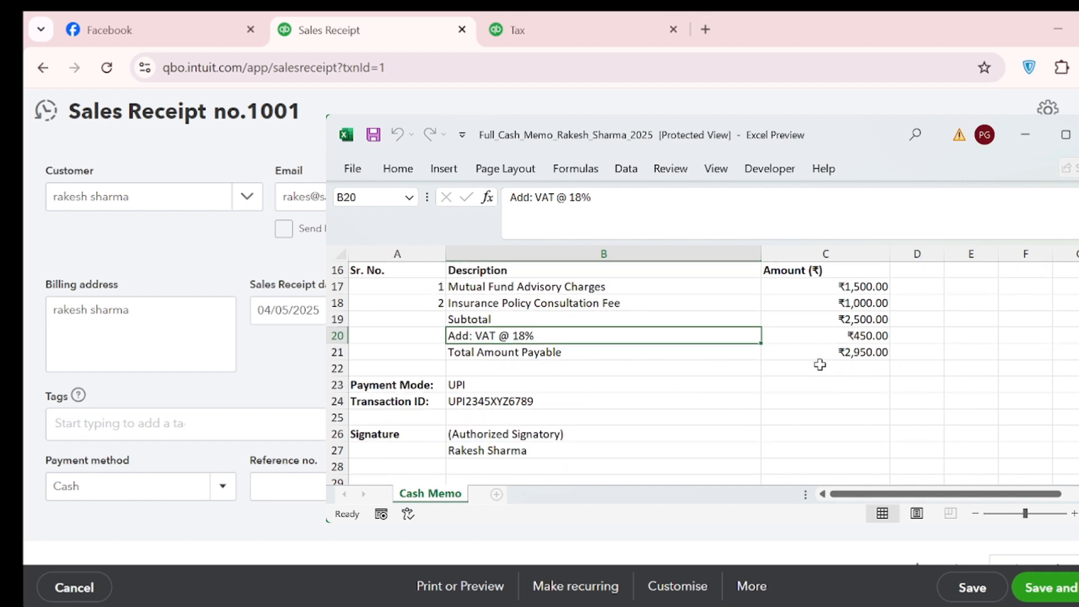
pyautogui.scroll(5, 619, 440)
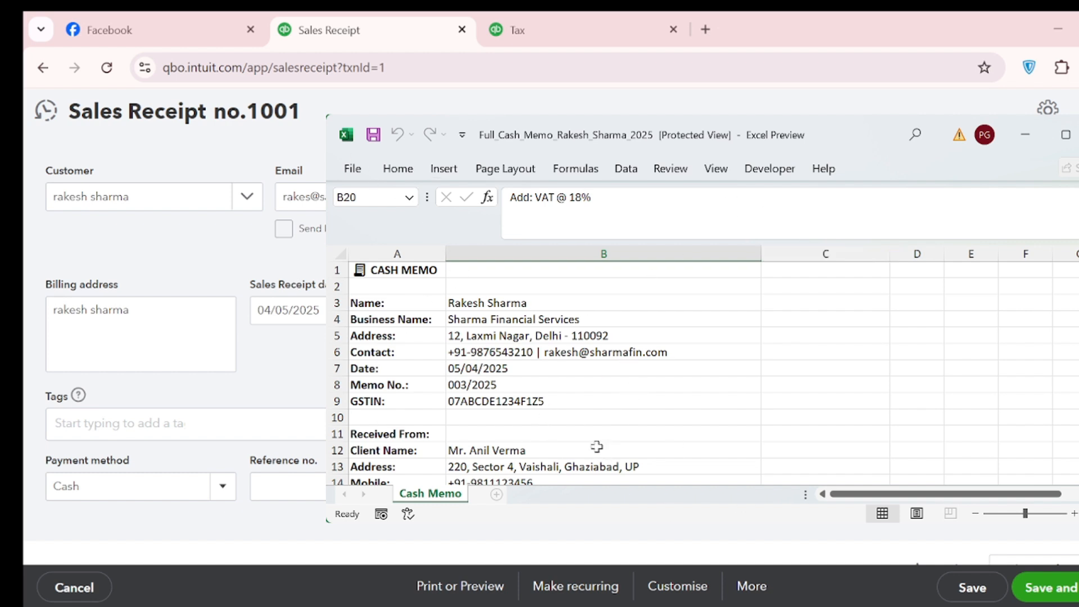
pyautogui.click(1025, 134)
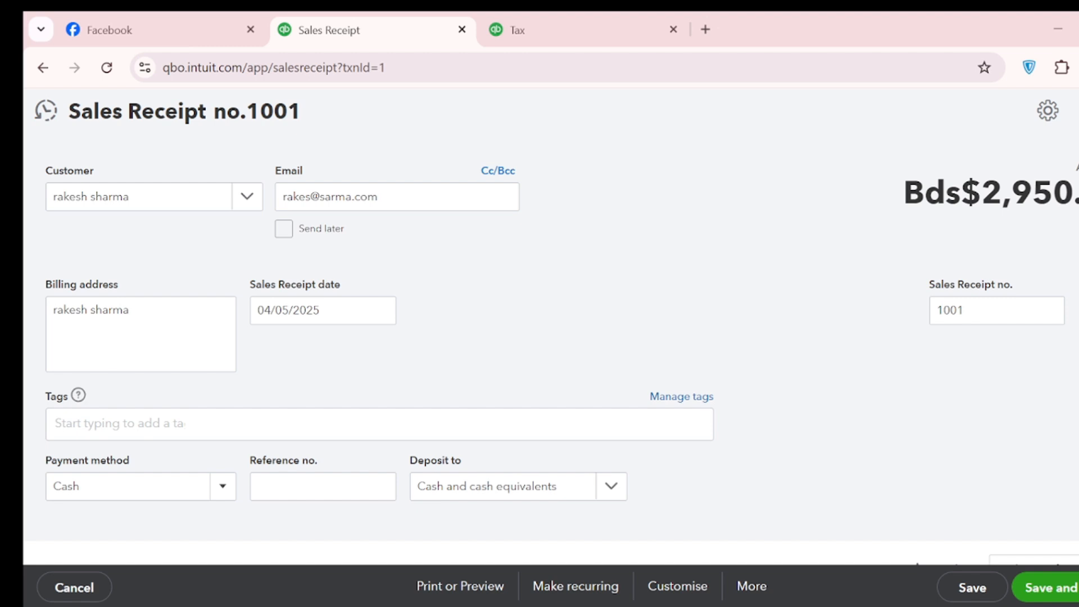